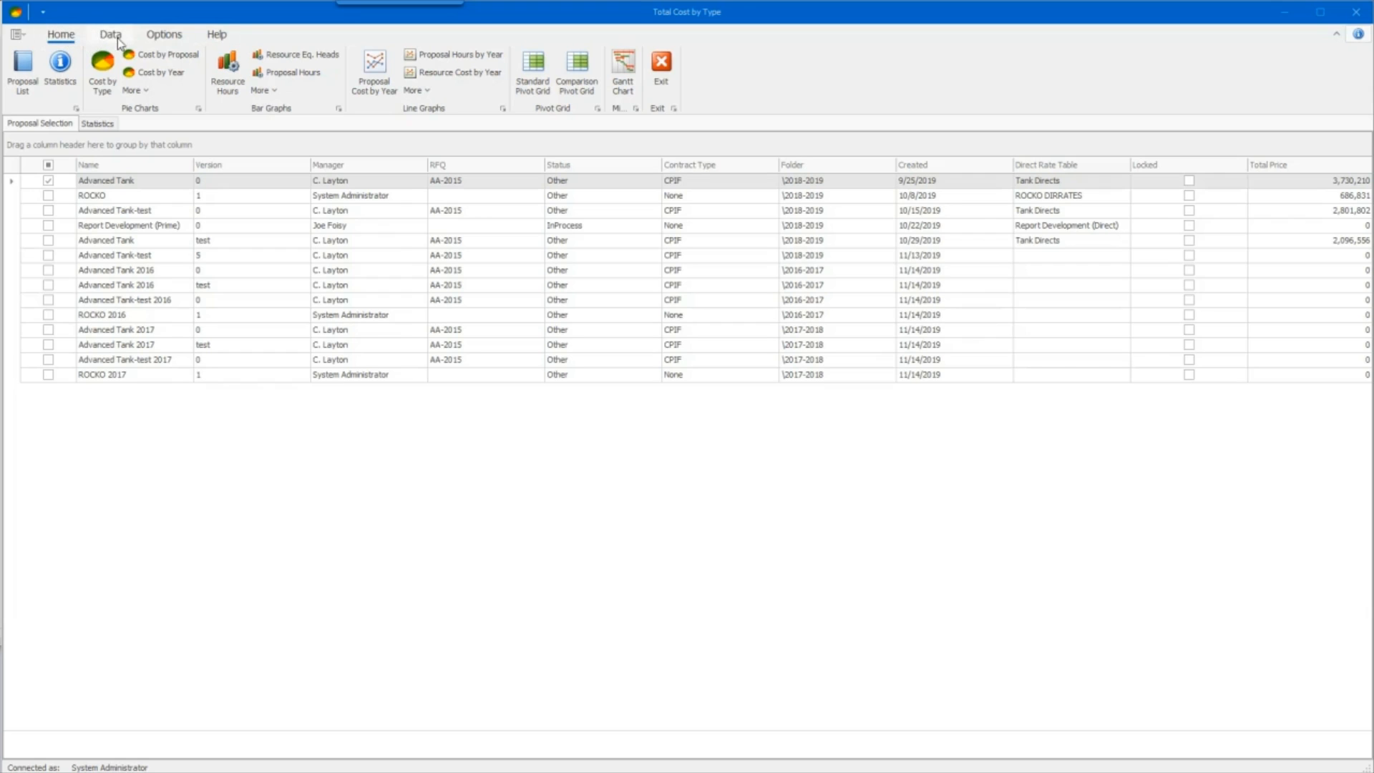
- Look over the Data, Options and Help commands and the Statistics page, returning to the proposal list
{"action": "left_click", "coordinate": [110, 34]}
{"action": "left_click", "coordinate": [164, 34]}
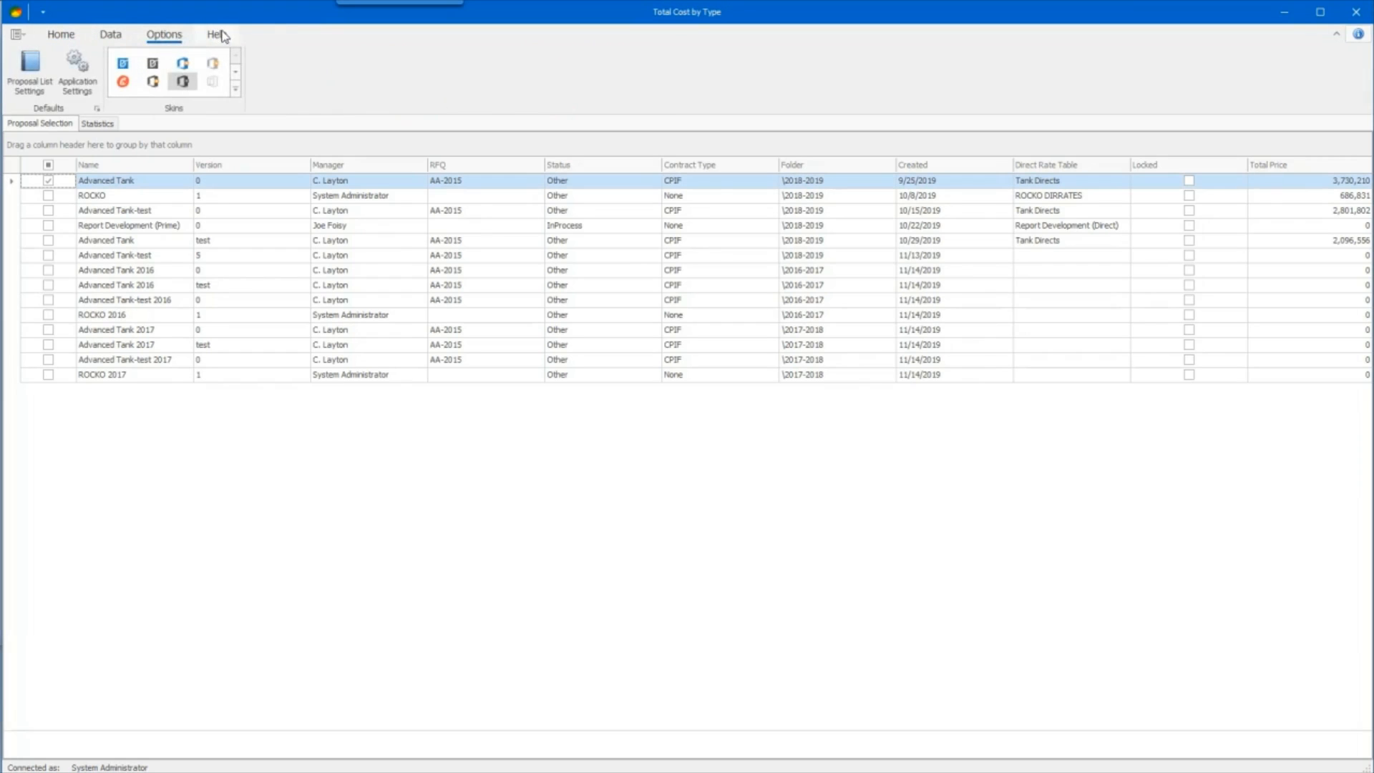
{"action": "left_click", "coordinate": [215, 36]}
{"action": "left_click", "coordinate": [71, 35]}
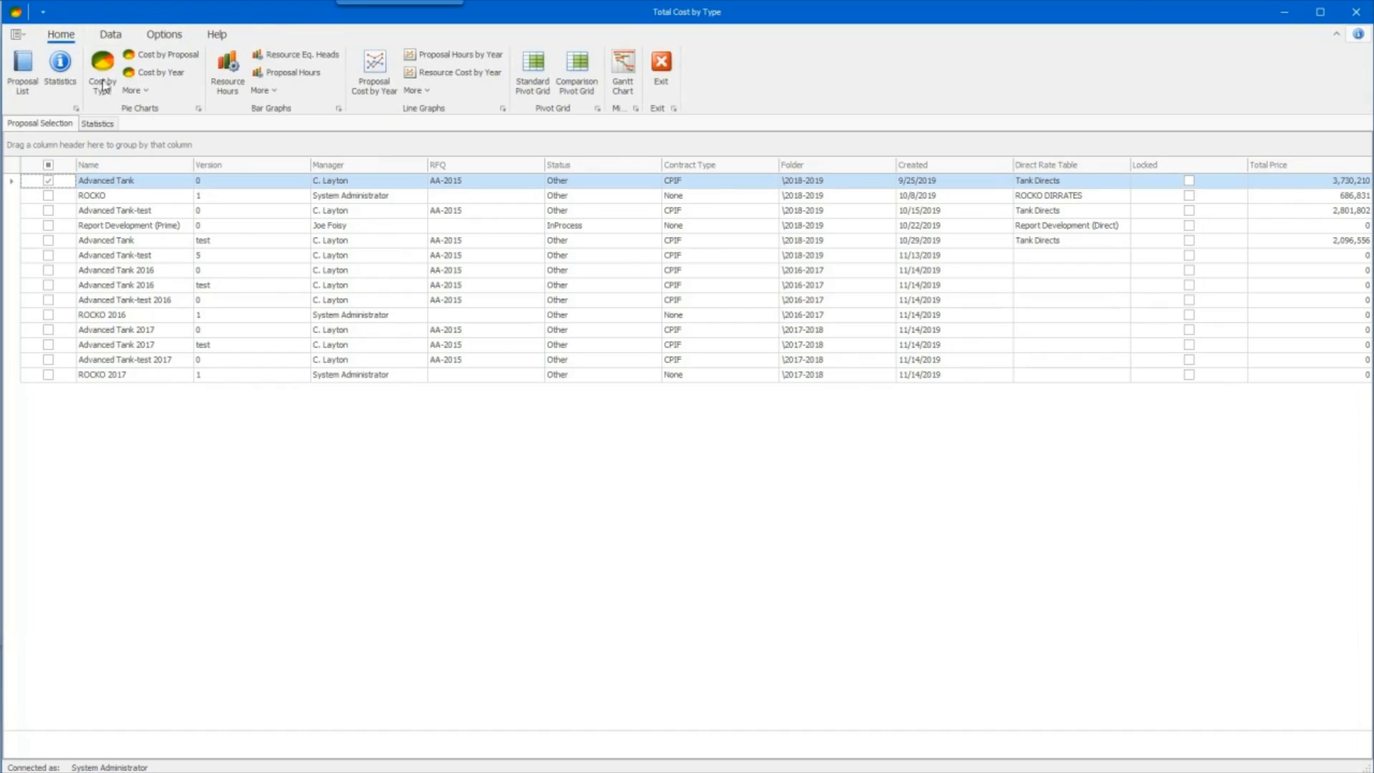
{"action": "left_click", "coordinate": [96, 125]}
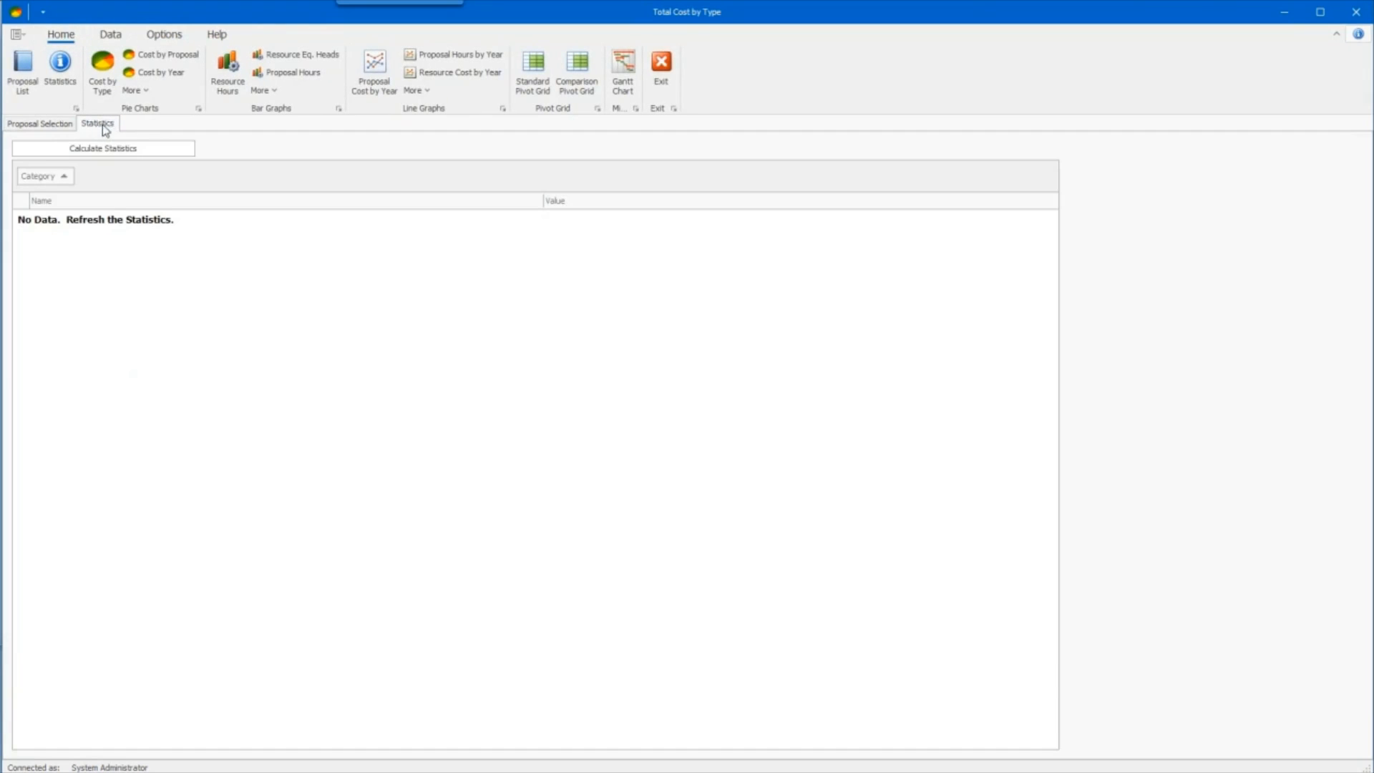
{"action": "left_click", "coordinate": [60, 124]}
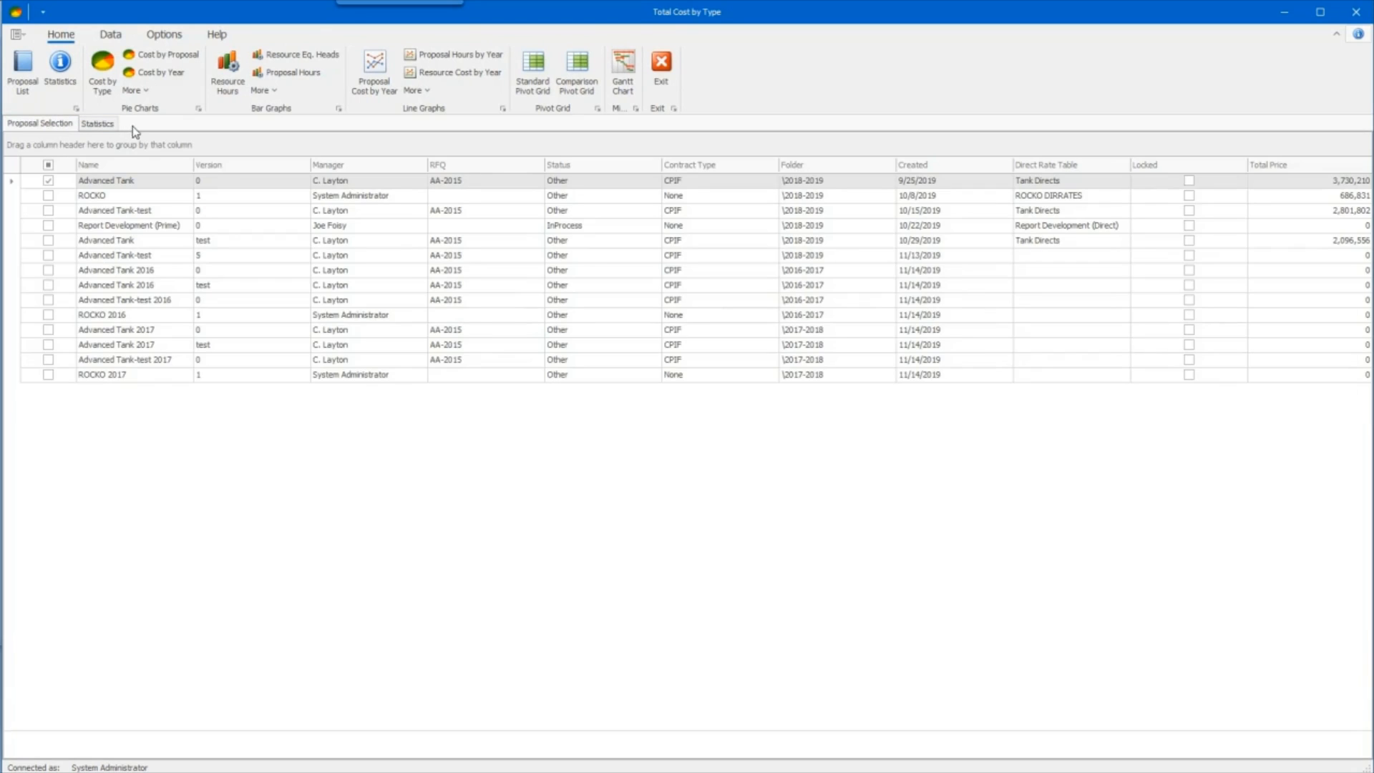
{"action": "left_click", "coordinate": [107, 125]}
{"action": "left_click", "coordinate": [66, 125]}
- Filter the proposal list to show only proposals in the \2016-2017 folder
{"action": "left_click", "coordinate": [892, 163]}
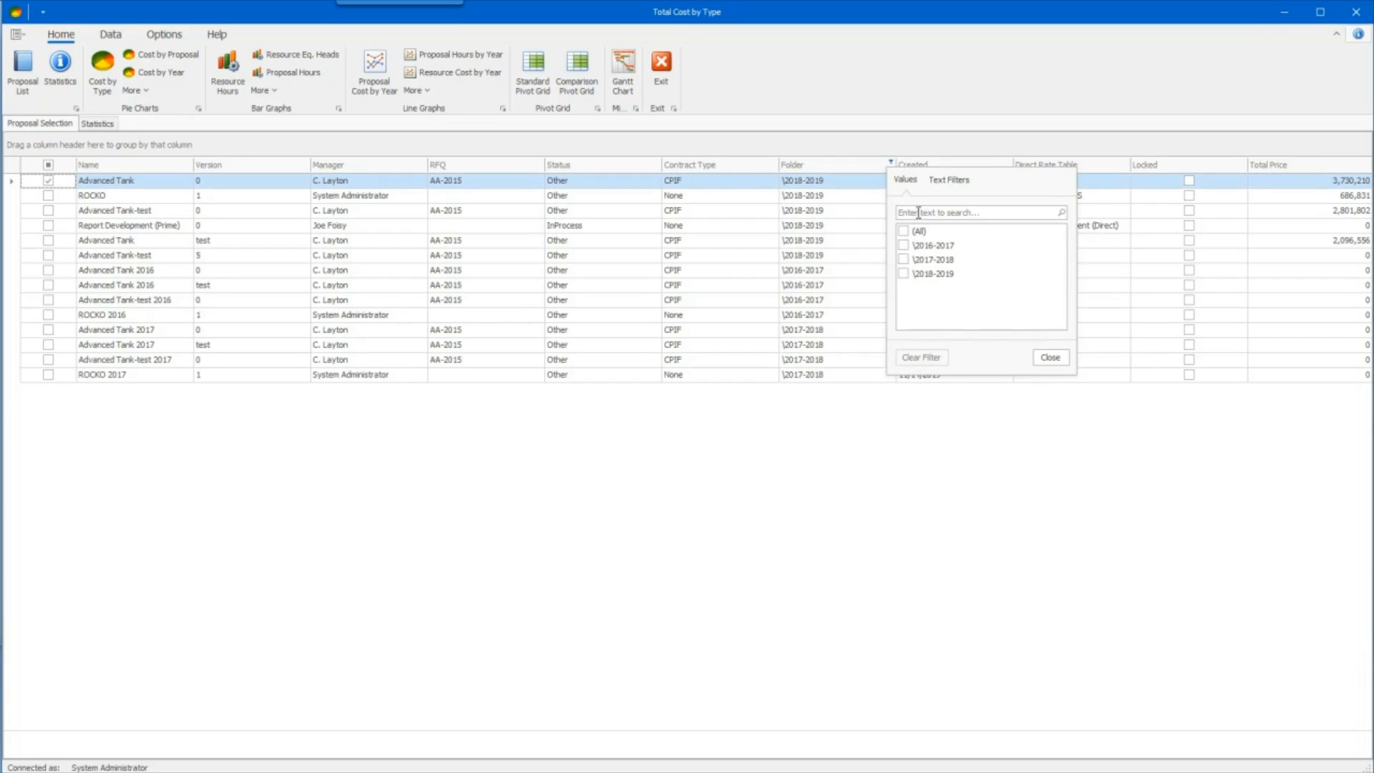
{"action": "left_click", "coordinate": [904, 246]}
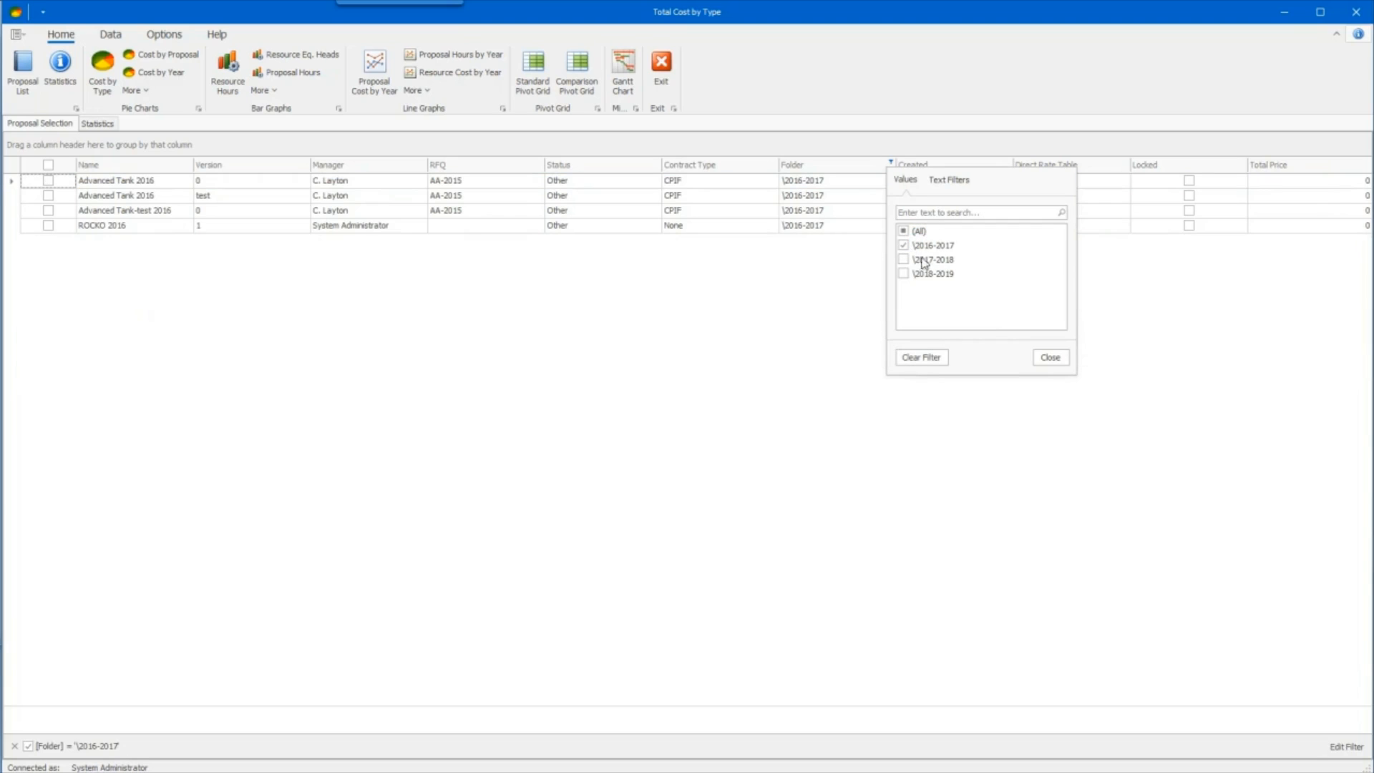
{"action": "left_click", "coordinate": [1051, 358]}
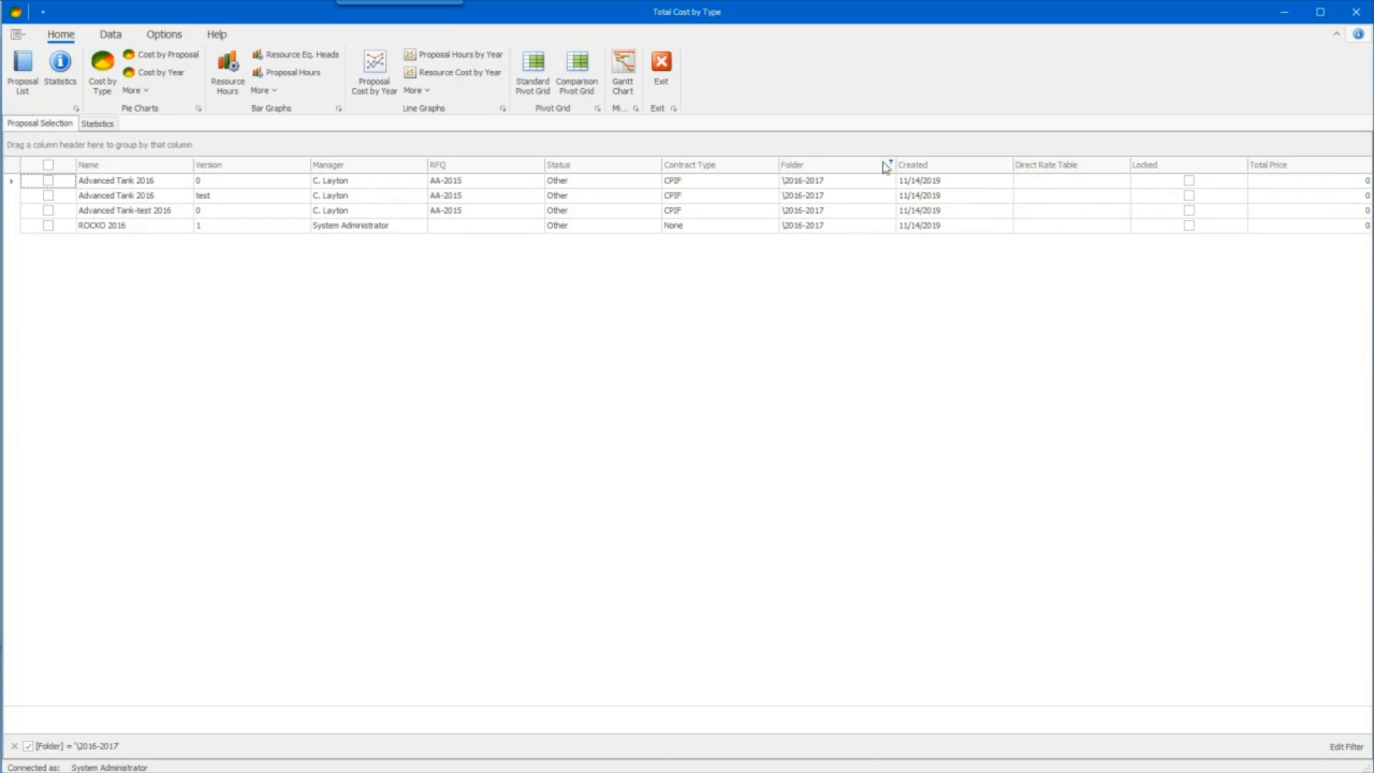
- Examine the filter values available for the Status and Manager columns without applying any of them
{"action": "left_click", "coordinate": [656, 164]}
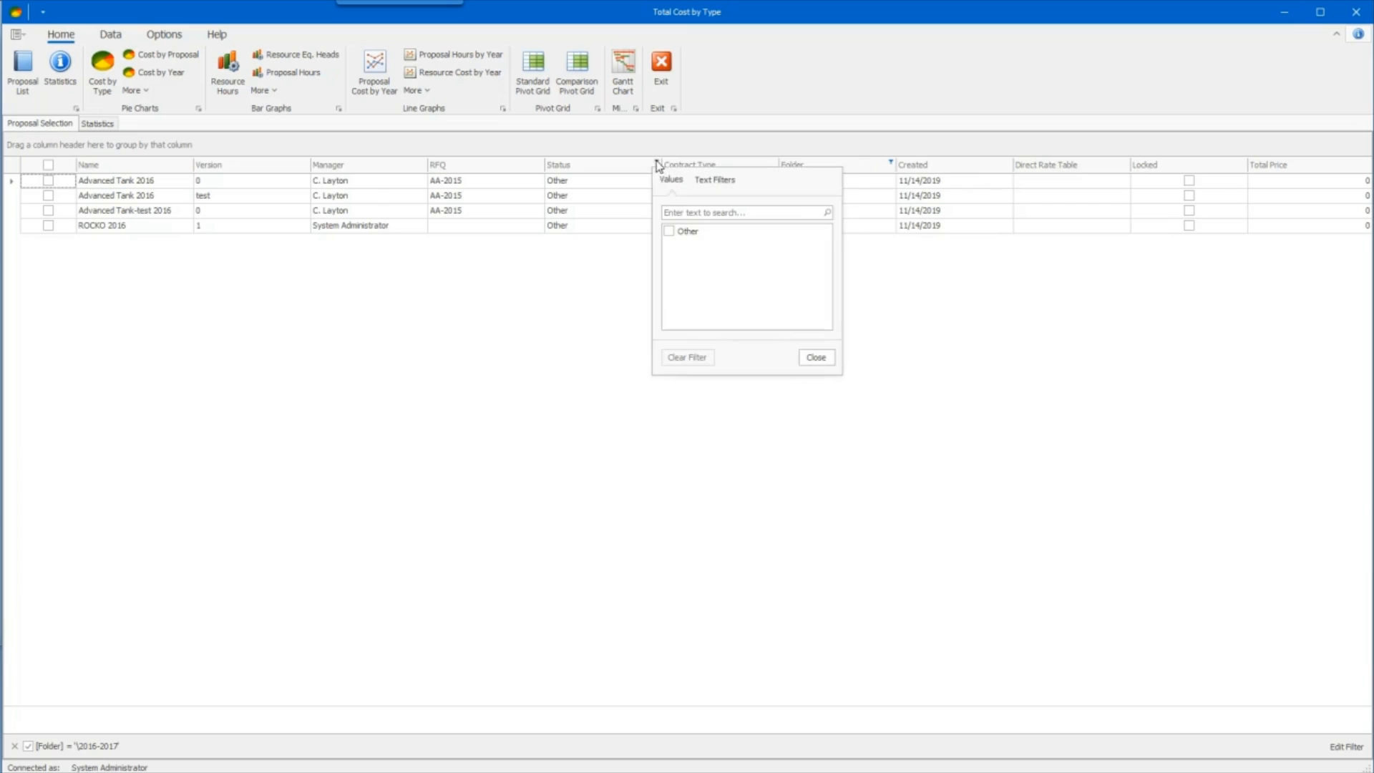
{"action": "left_click", "coordinate": [809, 359]}
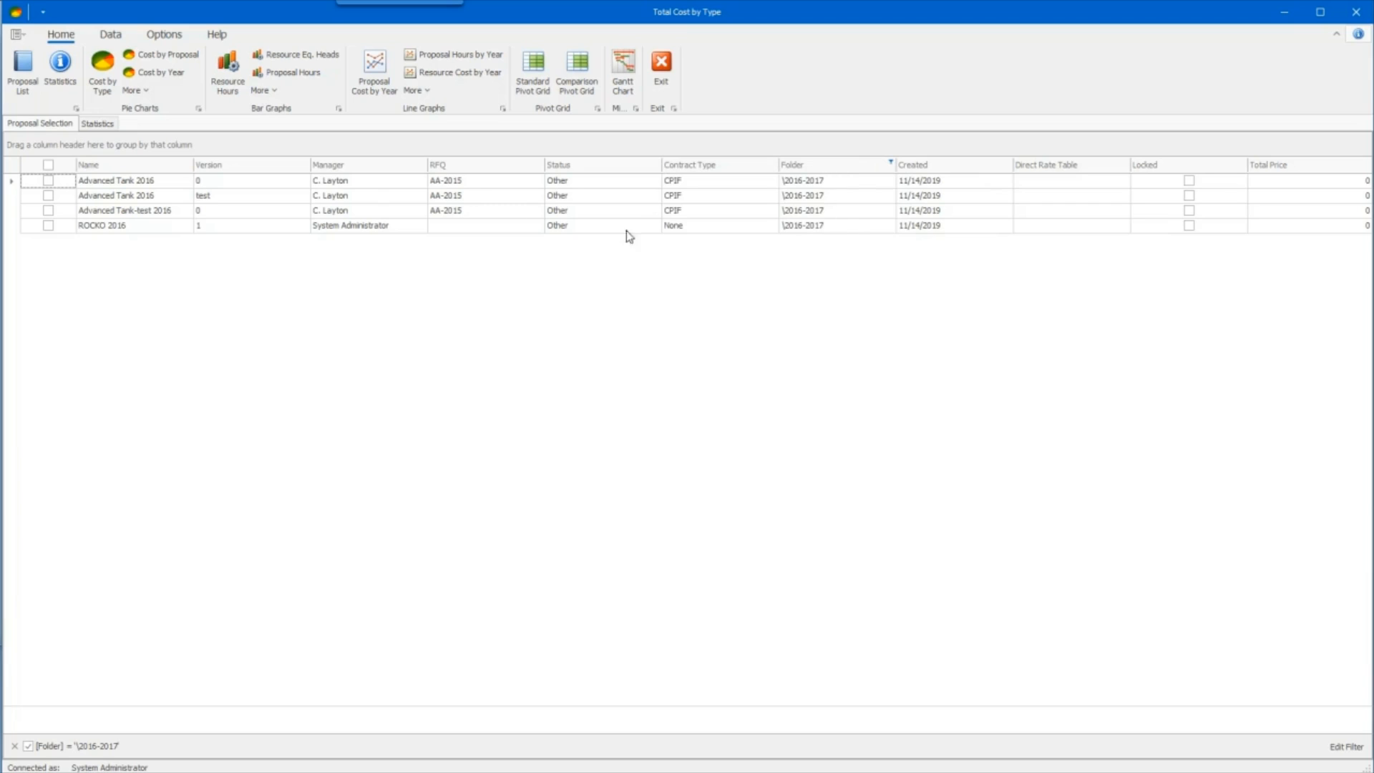
{"action": "left_click", "coordinate": [421, 163]}
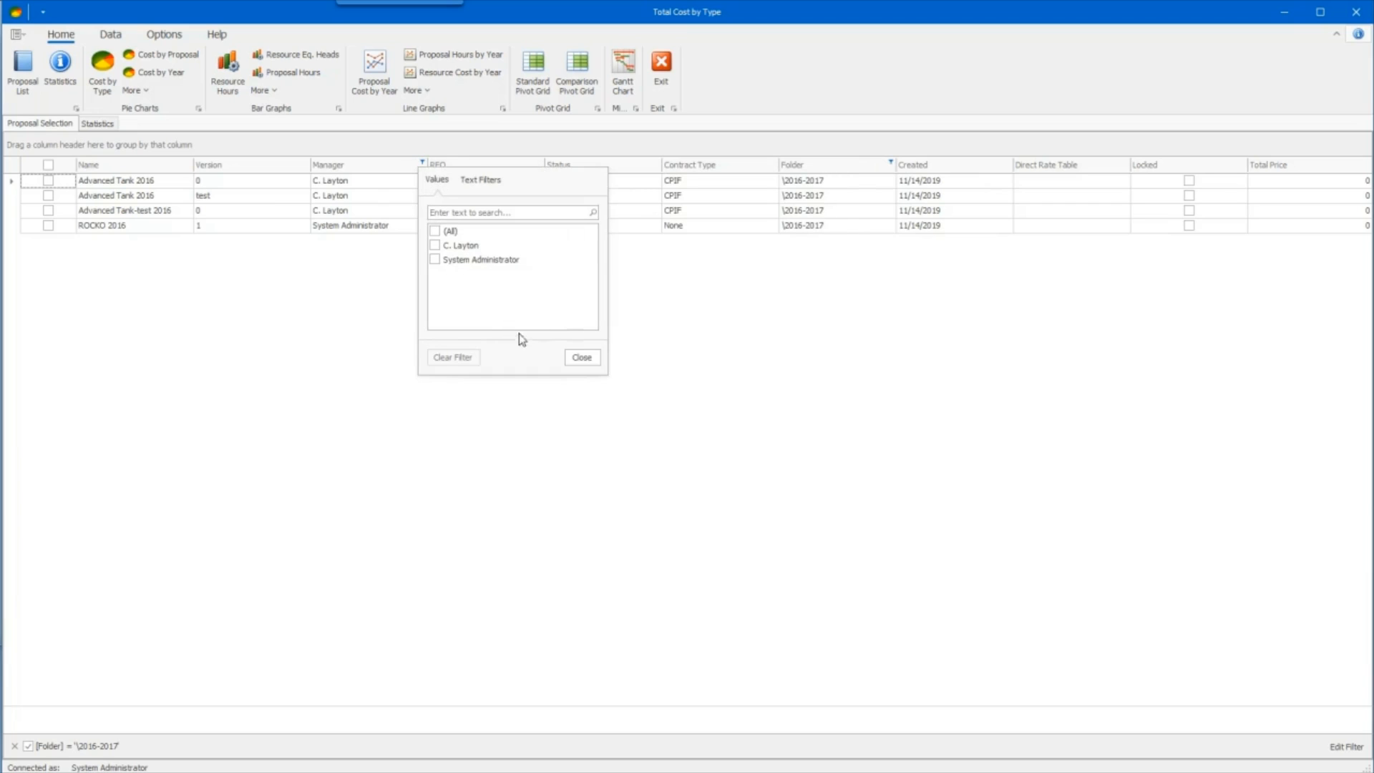
{"action": "left_click", "coordinate": [581, 357]}
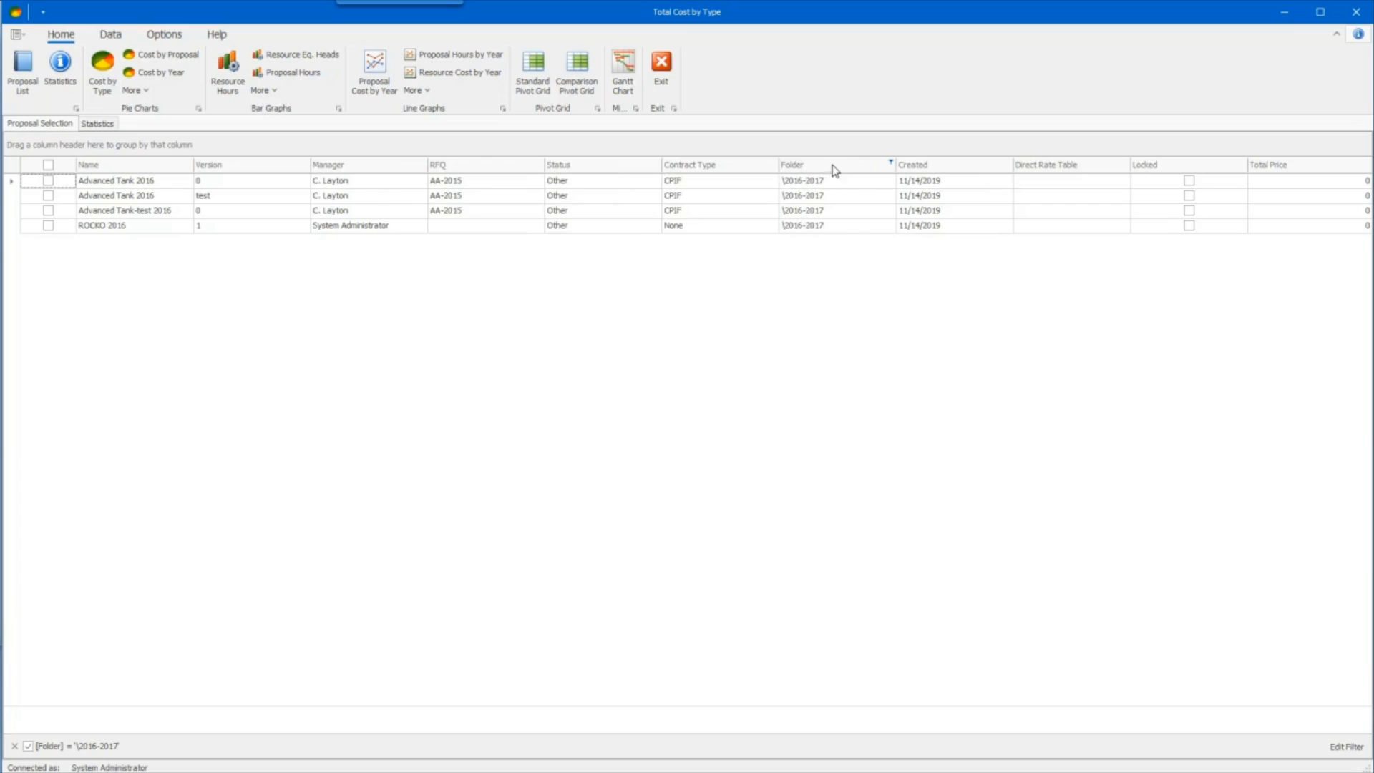
- Clear the Folder filter from the proposal list
{"action": "left_click", "coordinate": [891, 164]}
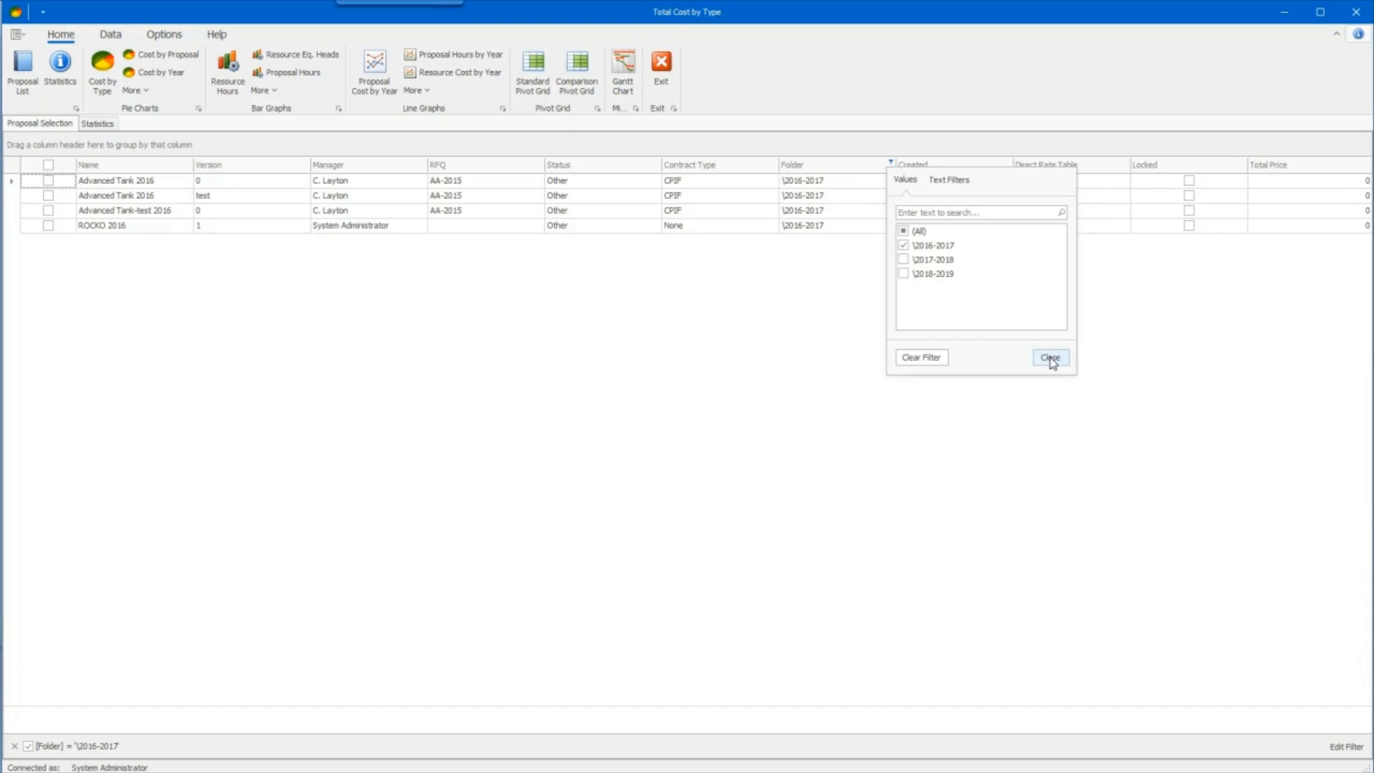
{"action": "left_click", "coordinate": [921, 357]}
{"action": "left_click", "coordinate": [1049, 357]}
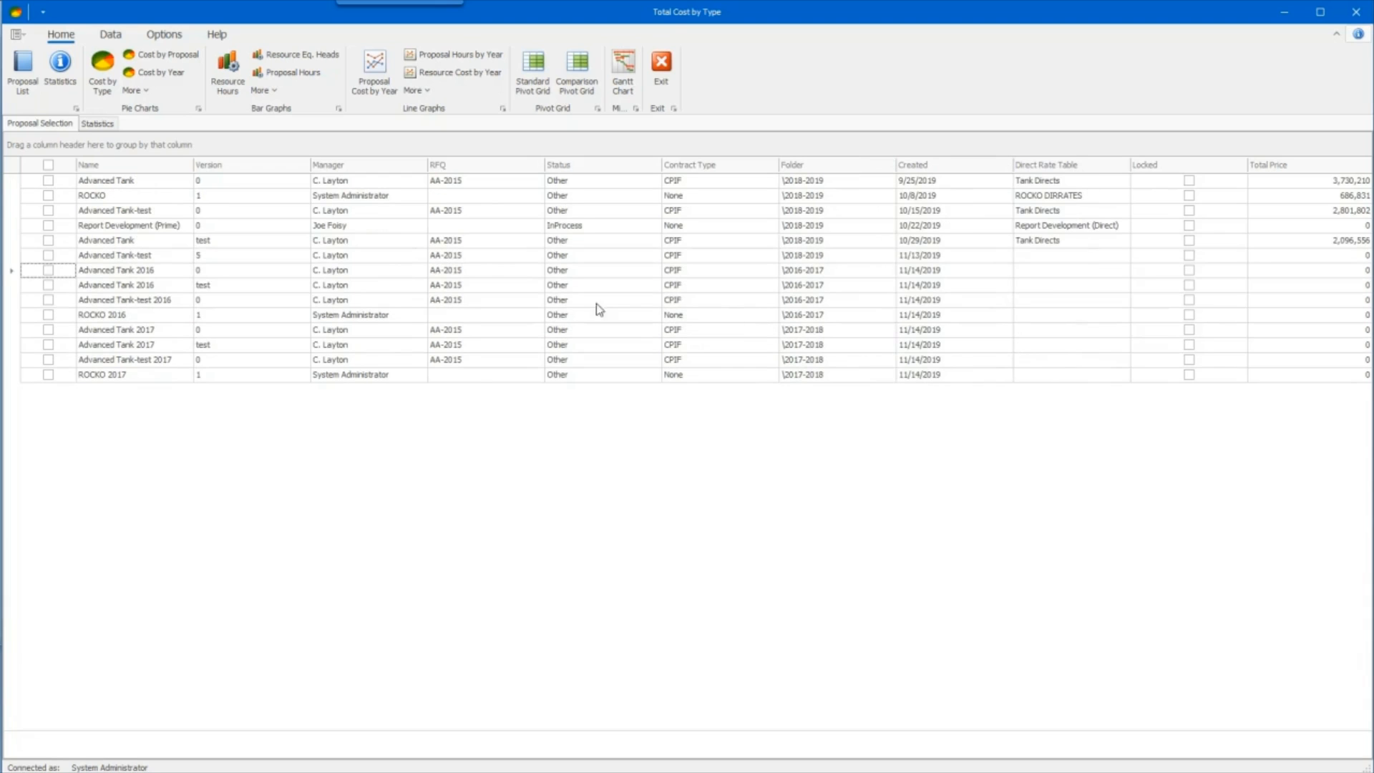
- Select the Advanced Tank version 0 proposal and create a Cost by Year pie chart at the Direct Cost level
{"action": "left_click", "coordinate": [48, 181]}
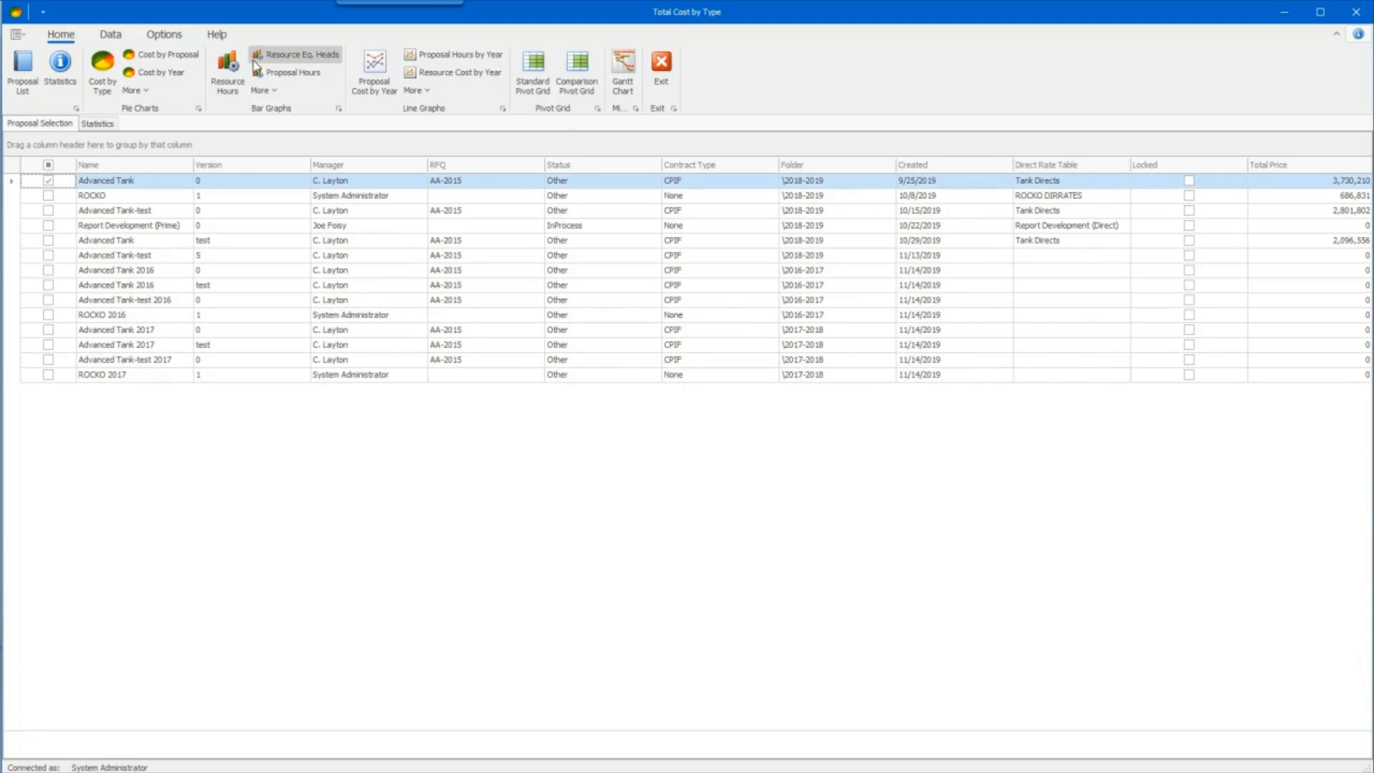
{"action": "left_click", "coordinate": [160, 76]}
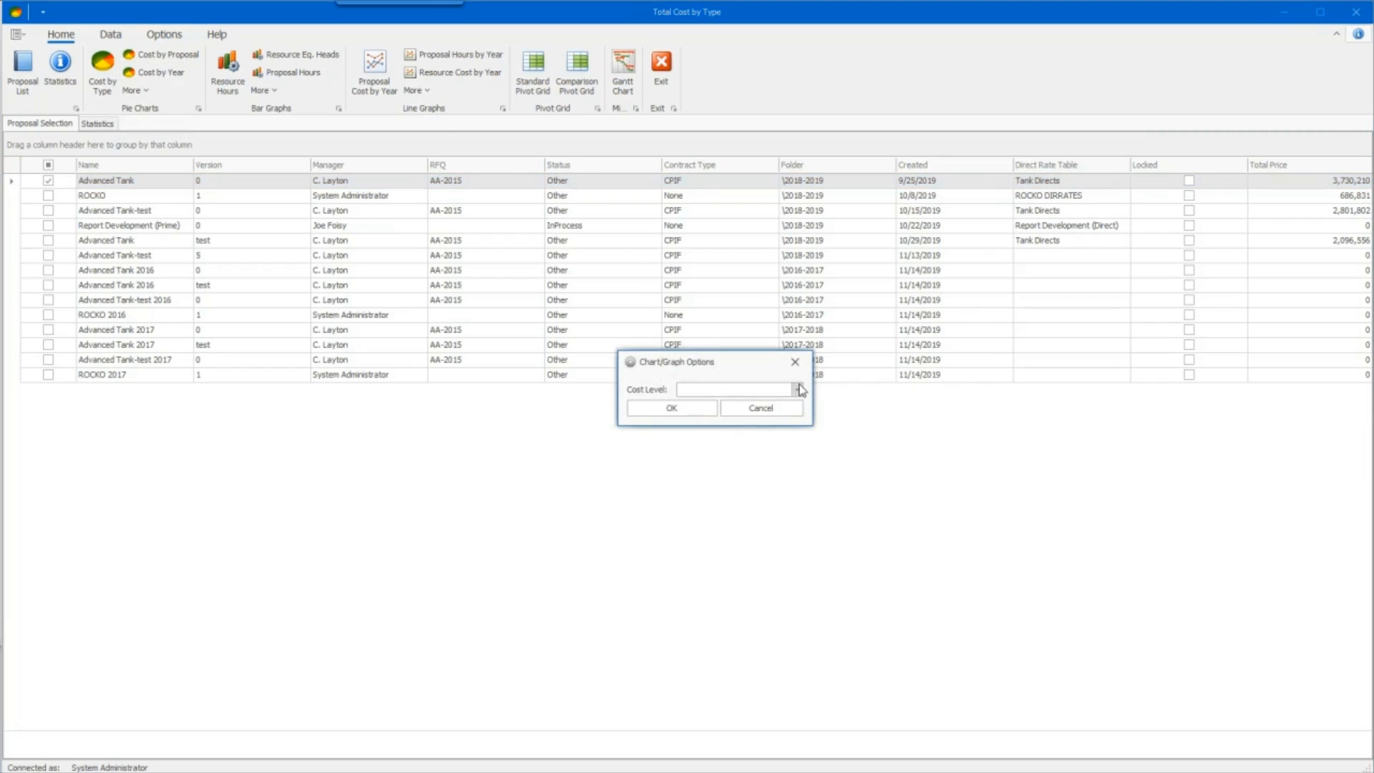
{"action": "left_click", "coordinate": [798, 389]}
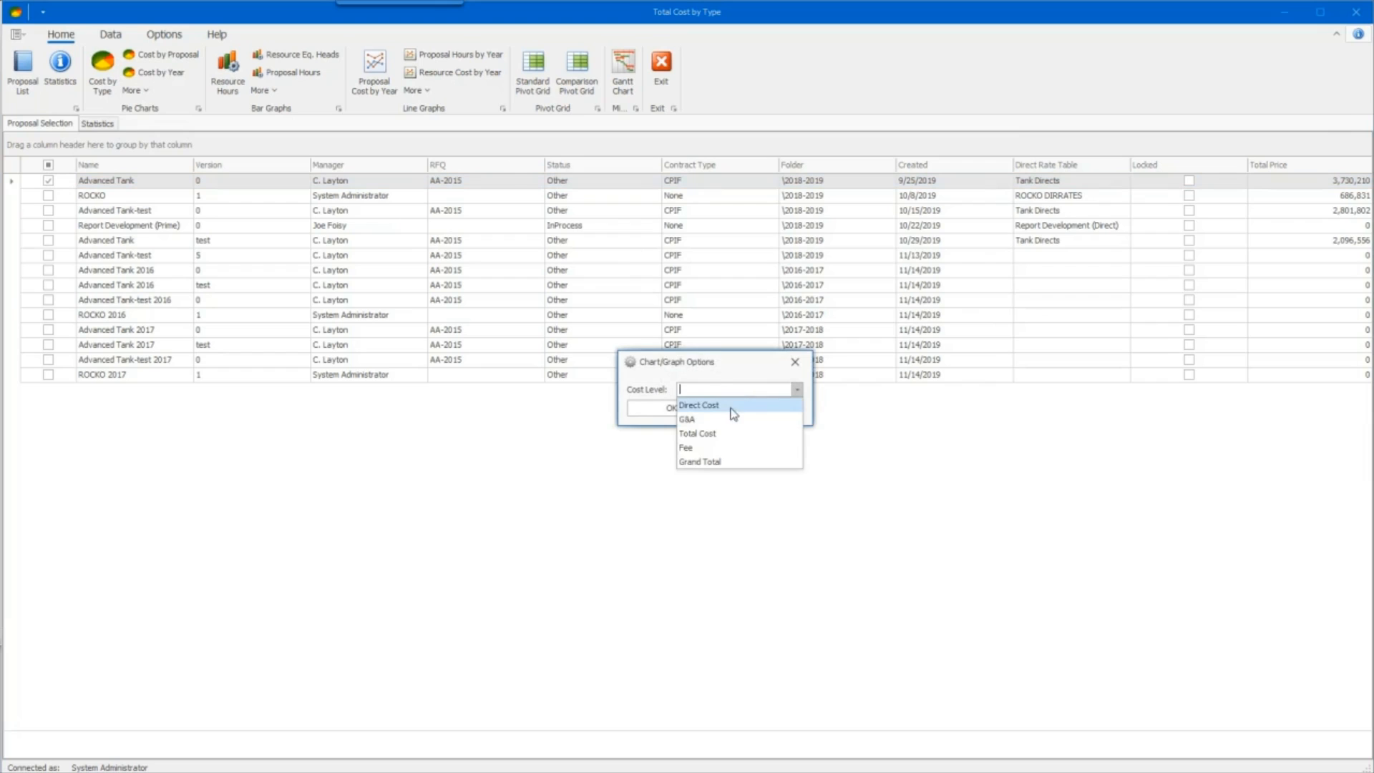
{"action": "left_click", "coordinate": [741, 405]}
{"action": "left_click", "coordinate": [674, 410]}
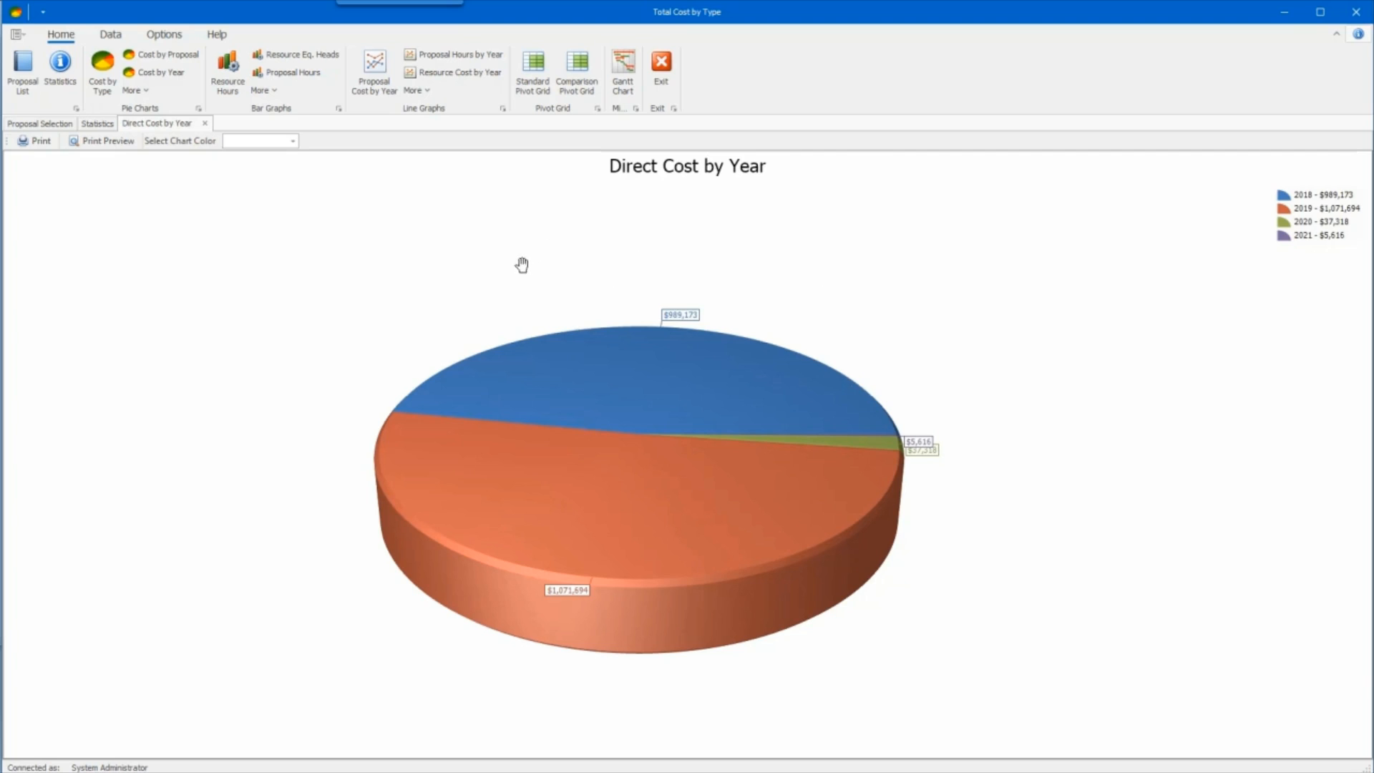
- Create a Proposal Cost by Year bar graph with the cost level set to Direct Cost
{"action": "left_click", "coordinate": [269, 92]}
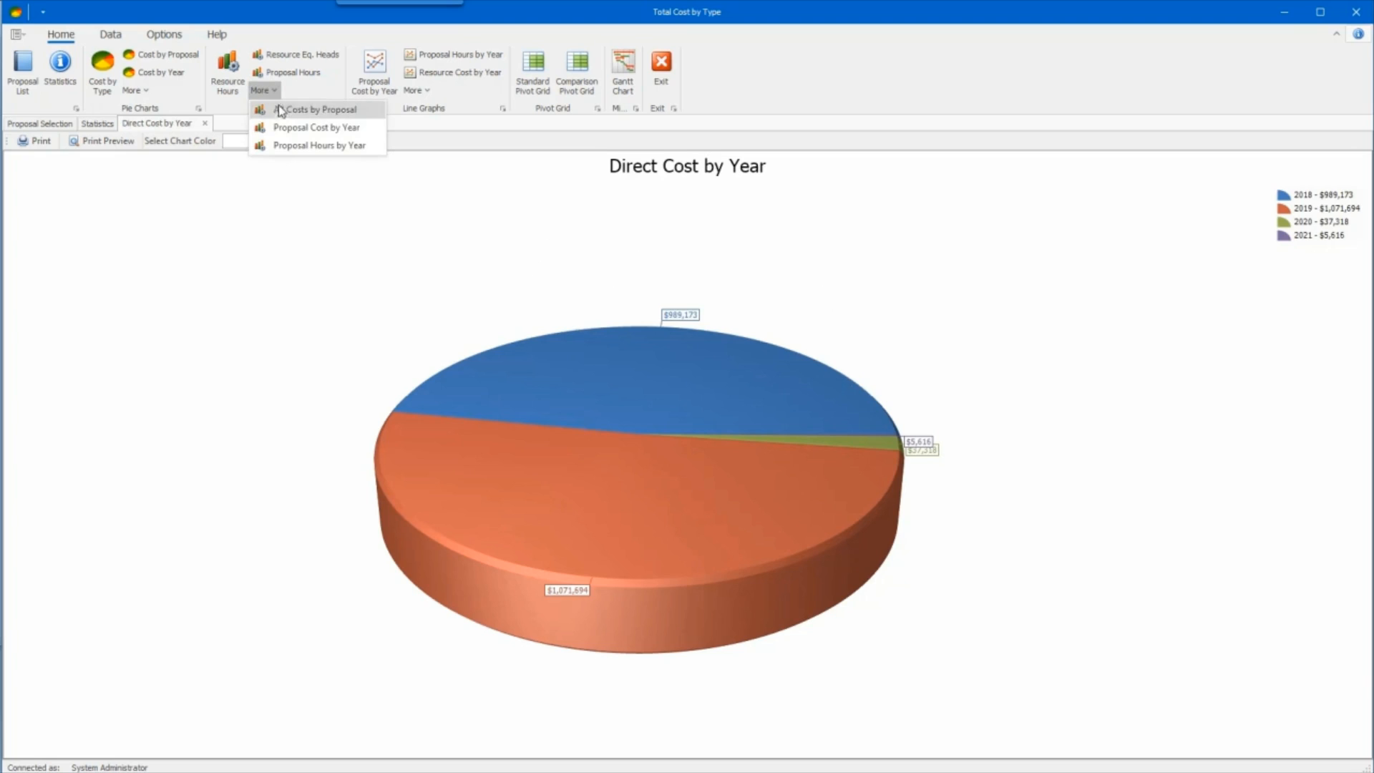
{"action": "left_click", "coordinate": [294, 129]}
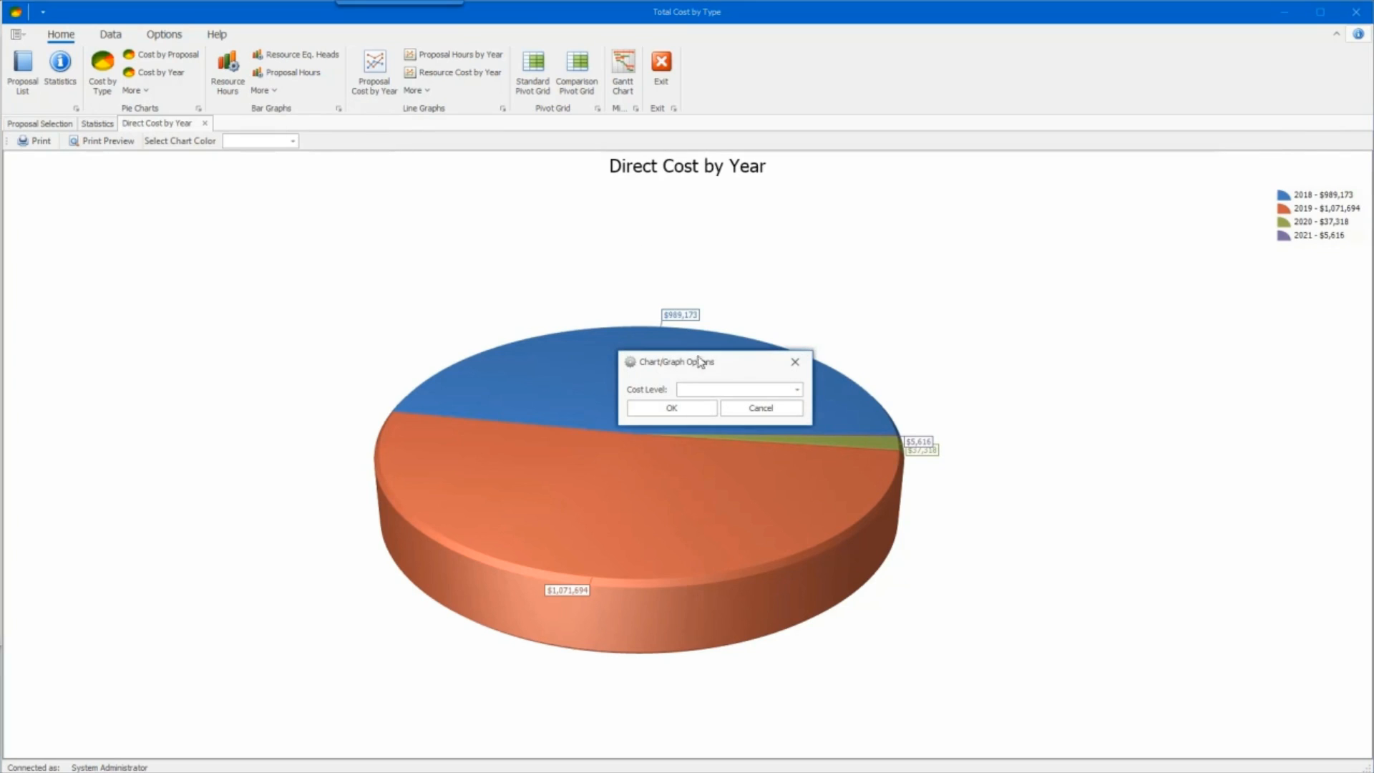
{"action": "left_click", "coordinate": [797, 389]}
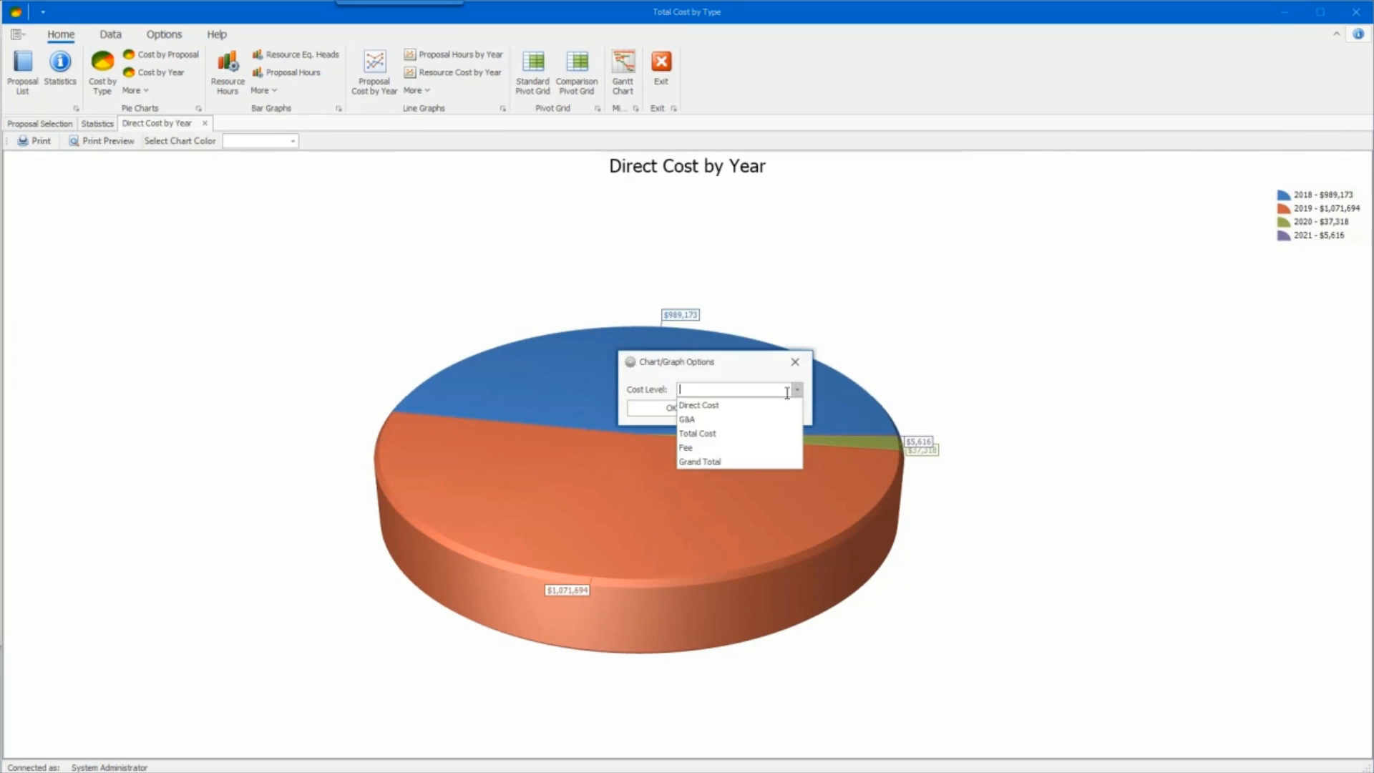
{"action": "left_click", "coordinate": [732, 407]}
{"action": "left_click", "coordinate": [662, 412]}
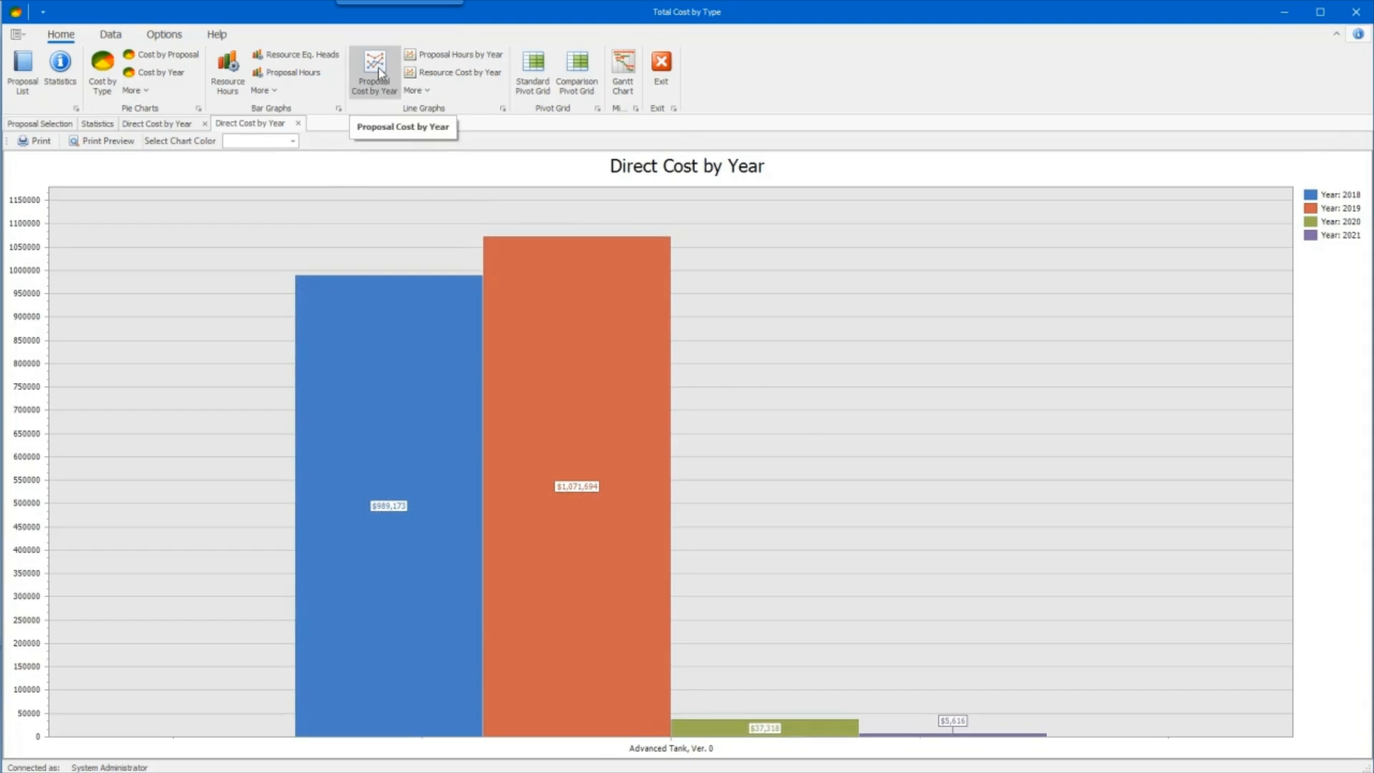
- Create a Proposal Cost by Year line graph for Advanced Tank at the Direct Cost level
{"action": "left_click", "coordinate": [379, 73]}
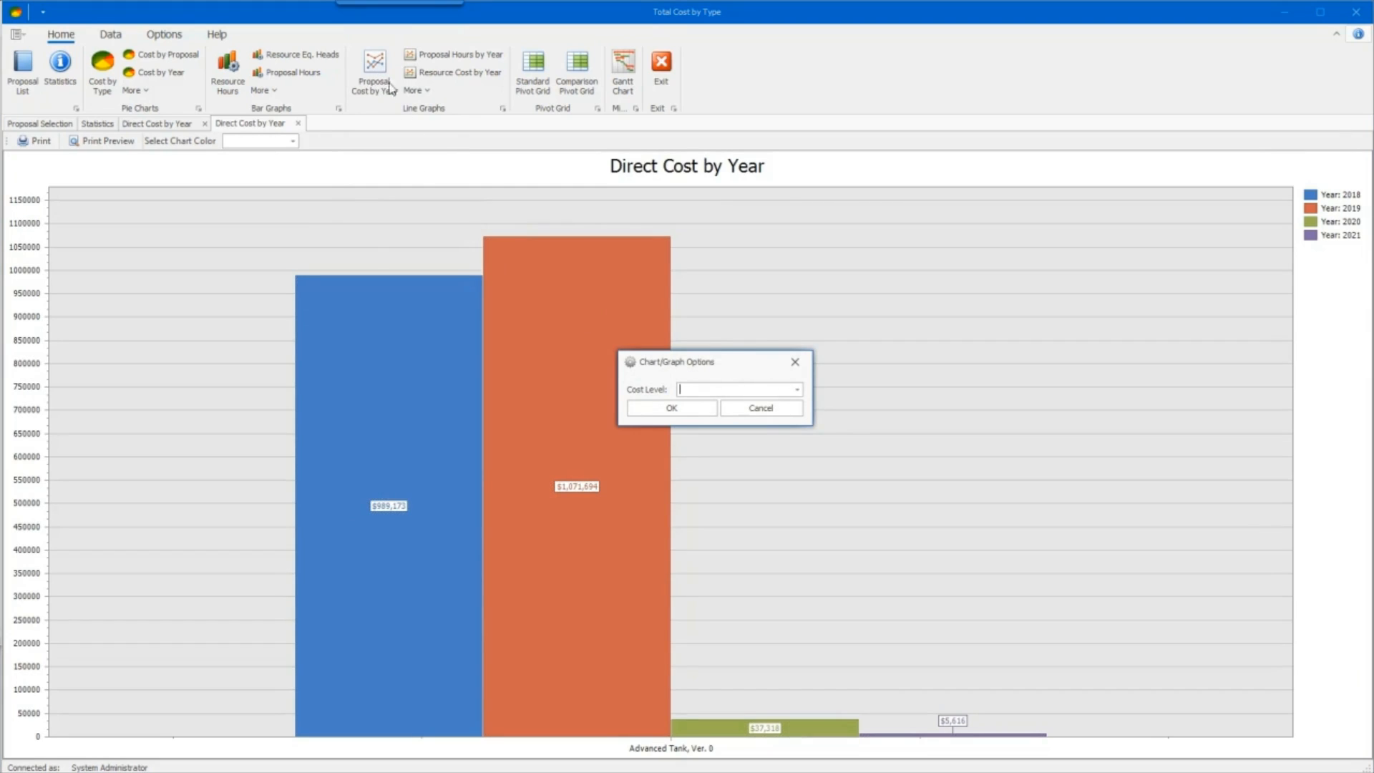
{"action": "left_click", "coordinate": [797, 388]}
{"action": "left_click", "coordinate": [715, 400]}
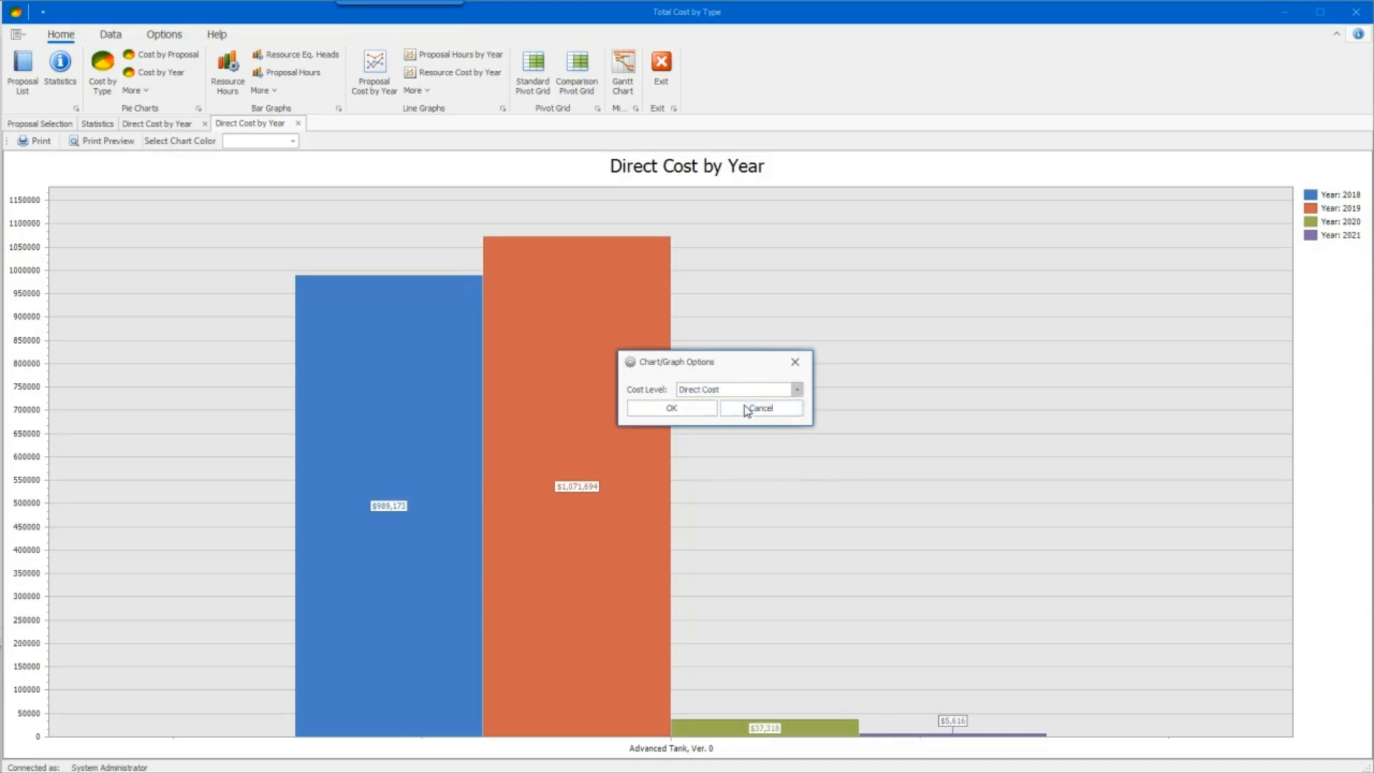
{"action": "left_click", "coordinate": [671, 407]}
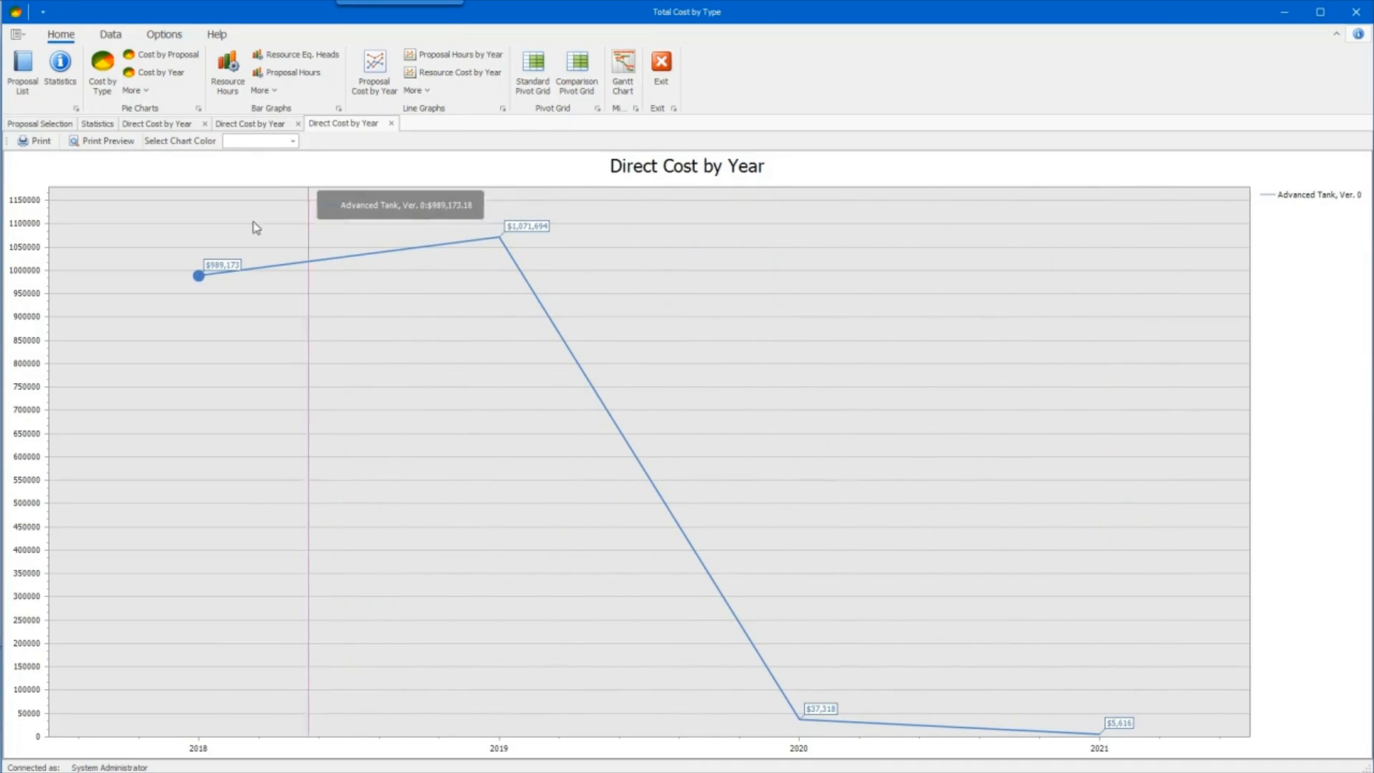
- Return to the proposal list and add ROCKO version 1 and Advanced Tank-test version 0 to the selection
{"action": "left_click", "coordinate": [23, 72]}
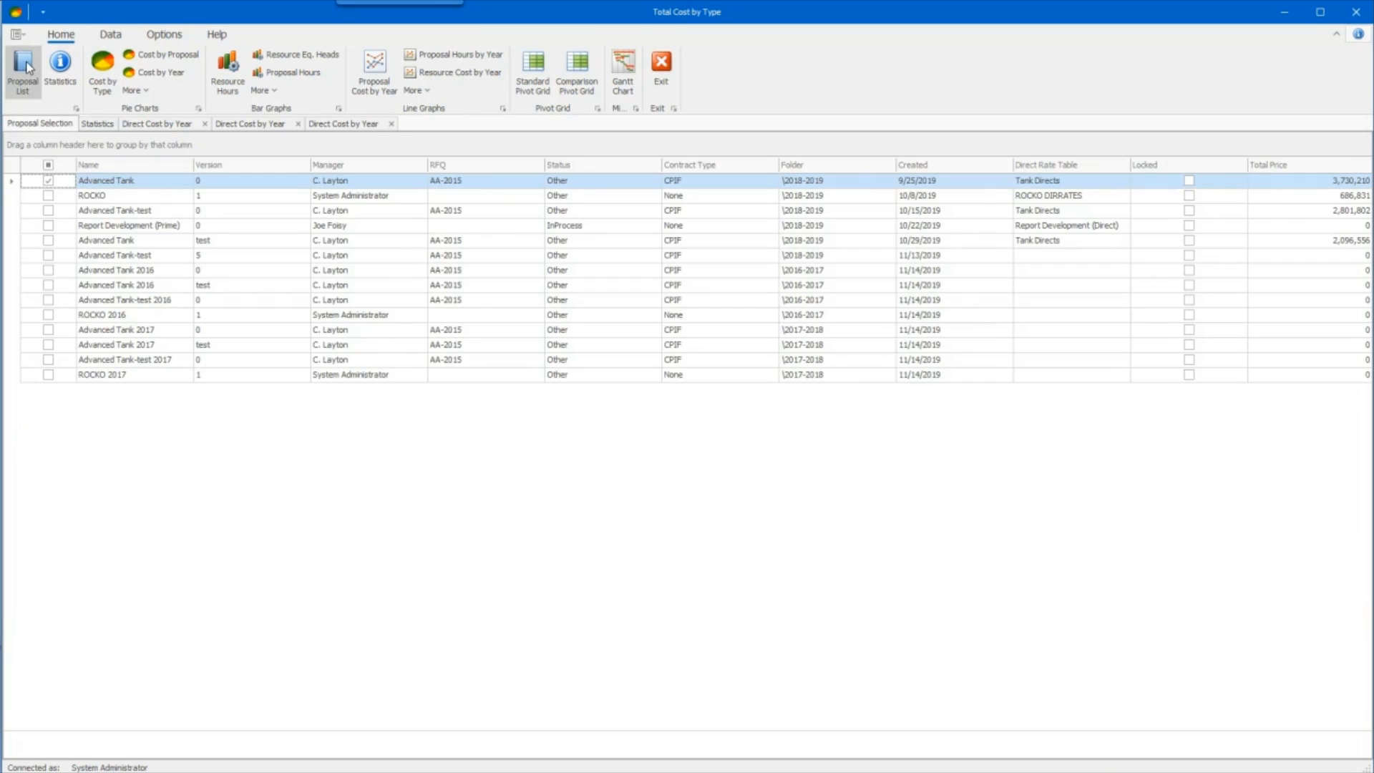
{"action": "left_click", "coordinate": [48, 195]}
{"action": "left_click", "coordinate": [48, 210]}
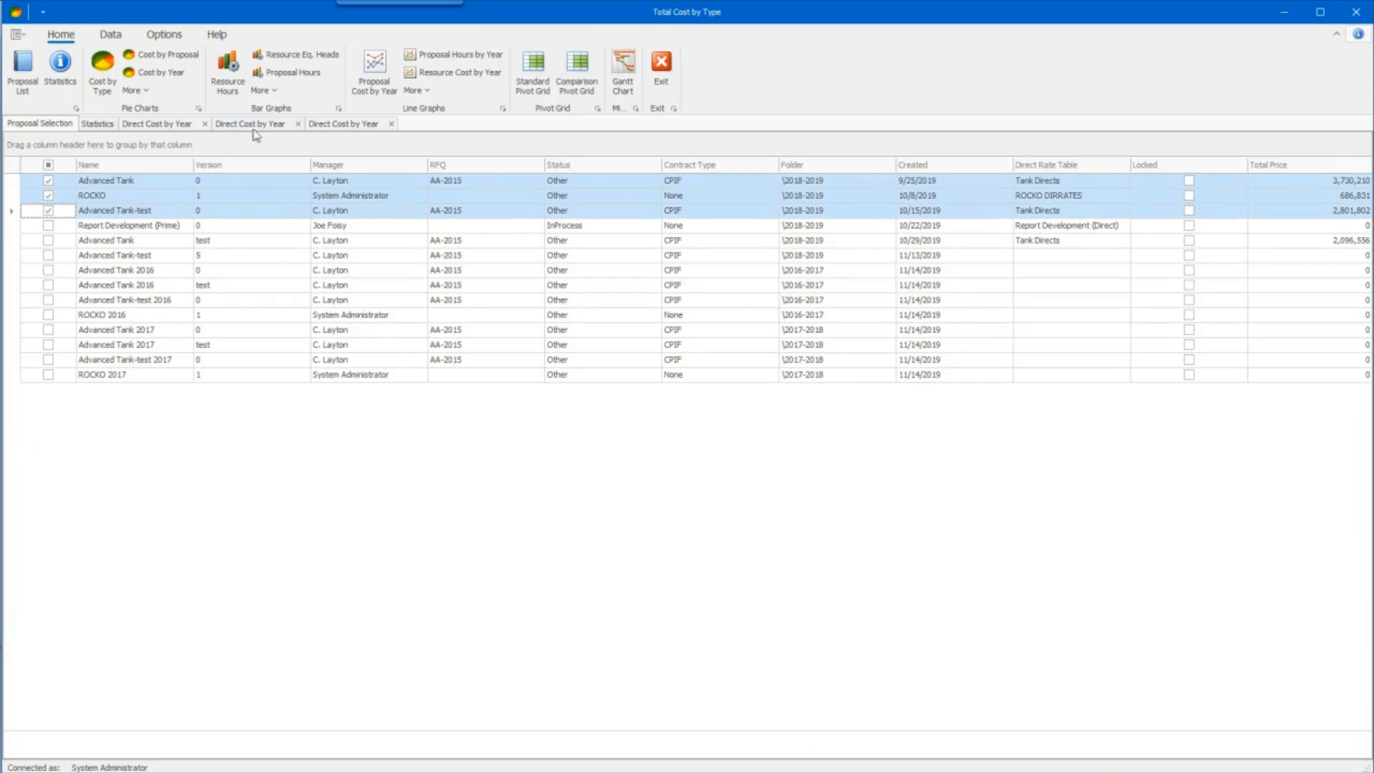
- Create a new Proposal Cost by Year line graph comparing the three selected proposals by Direct Cost
{"action": "left_click", "coordinate": [323, 124]}
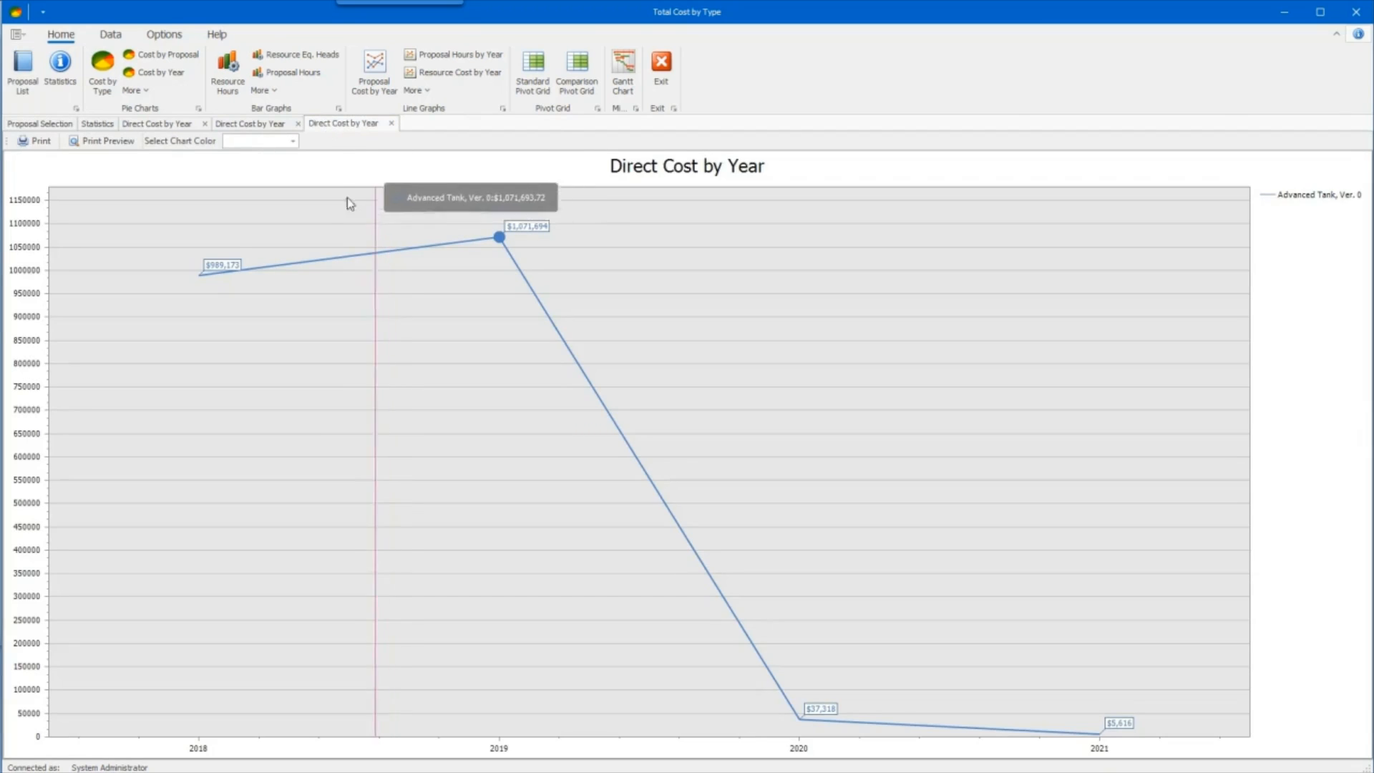
{"action": "left_click", "coordinate": [372, 72]}
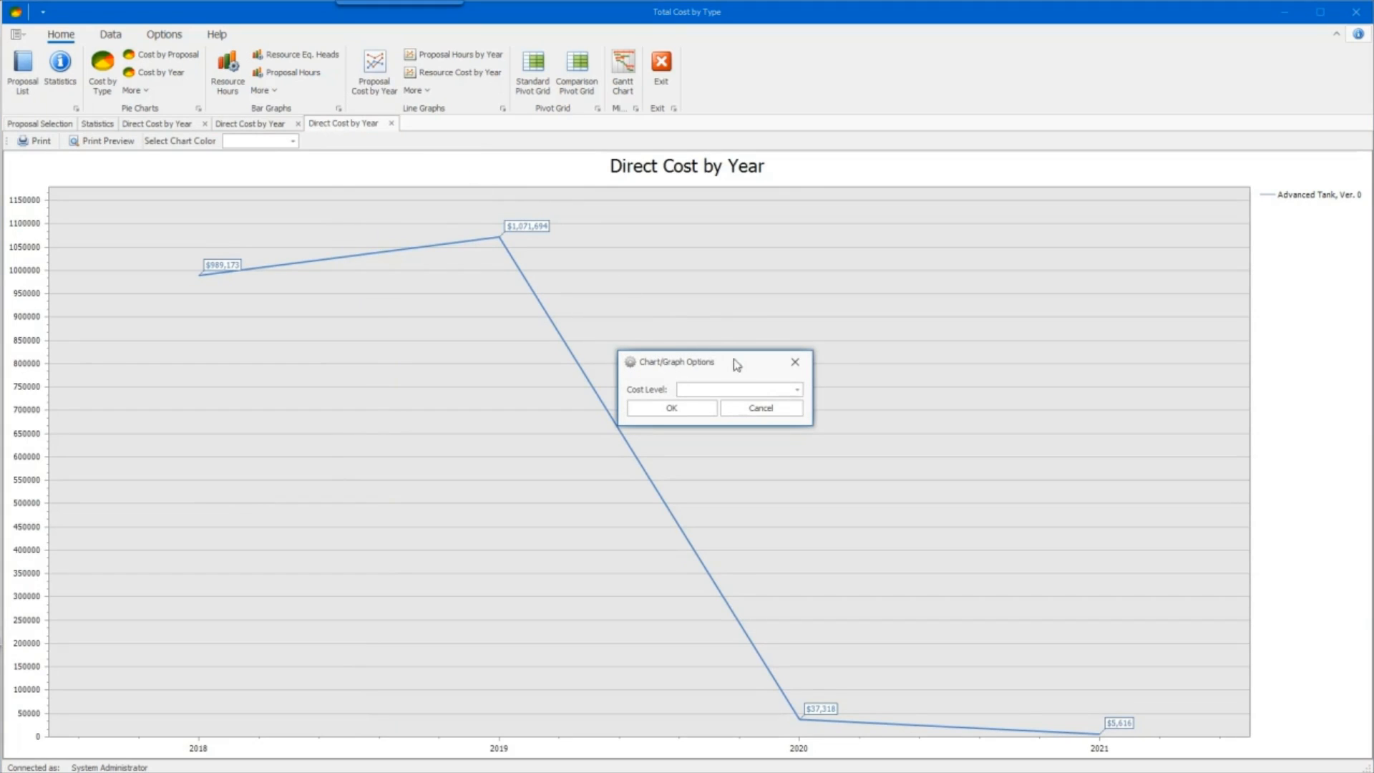
{"action": "left_click", "coordinate": [796, 392]}
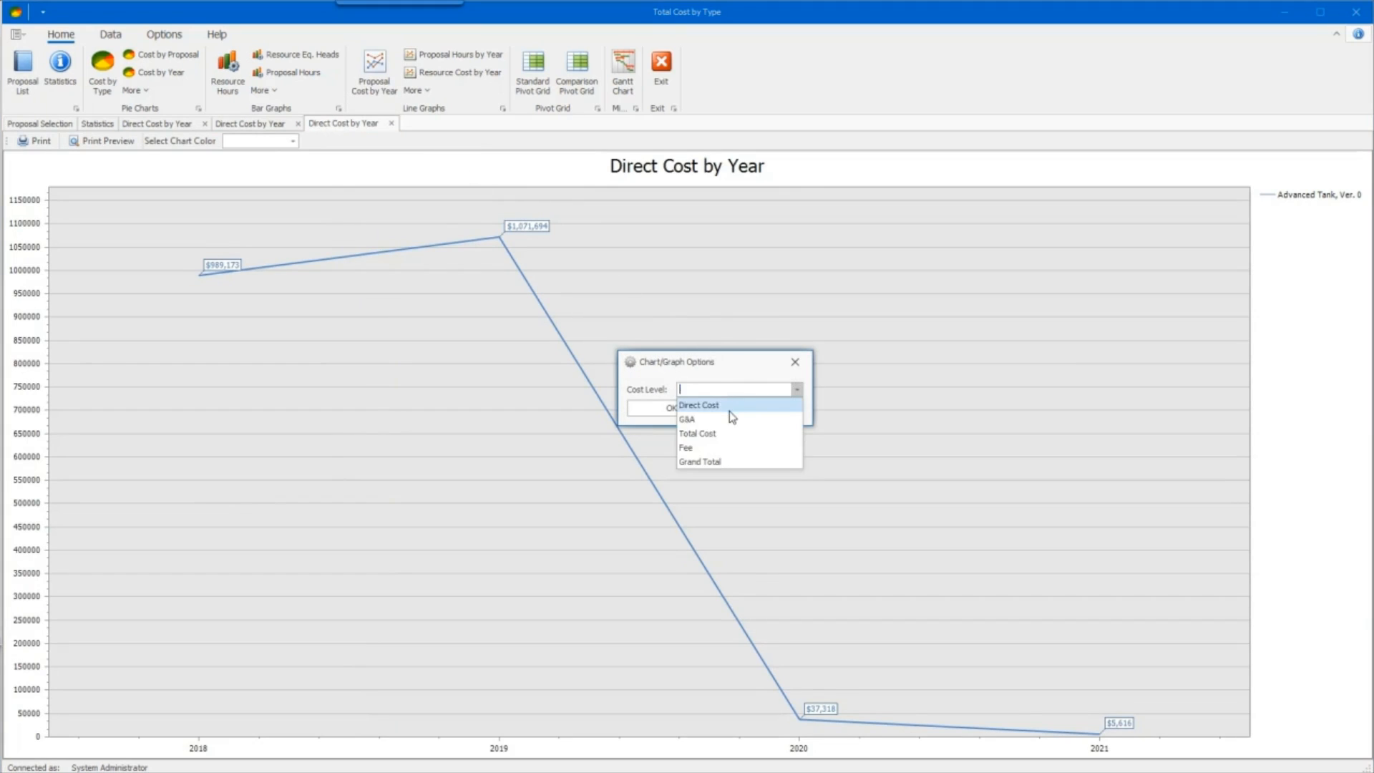
{"action": "left_click", "coordinate": [729, 409]}
{"action": "left_click", "coordinate": [681, 409]}
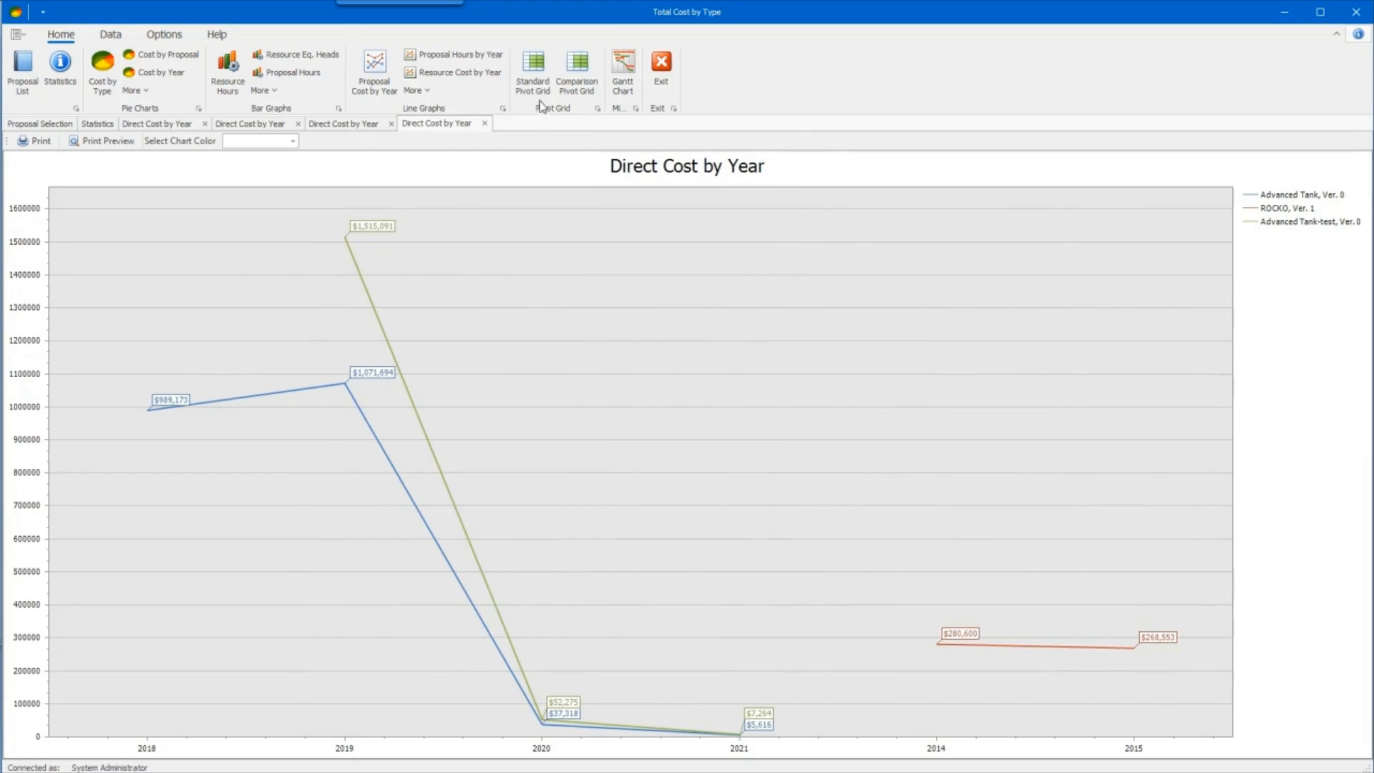
- Create a standard pivot grid with Direct Cost as data, Month/Year as columns and Resource as rows, and select the 01/2014 column
{"action": "left_click", "coordinate": [533, 71]}
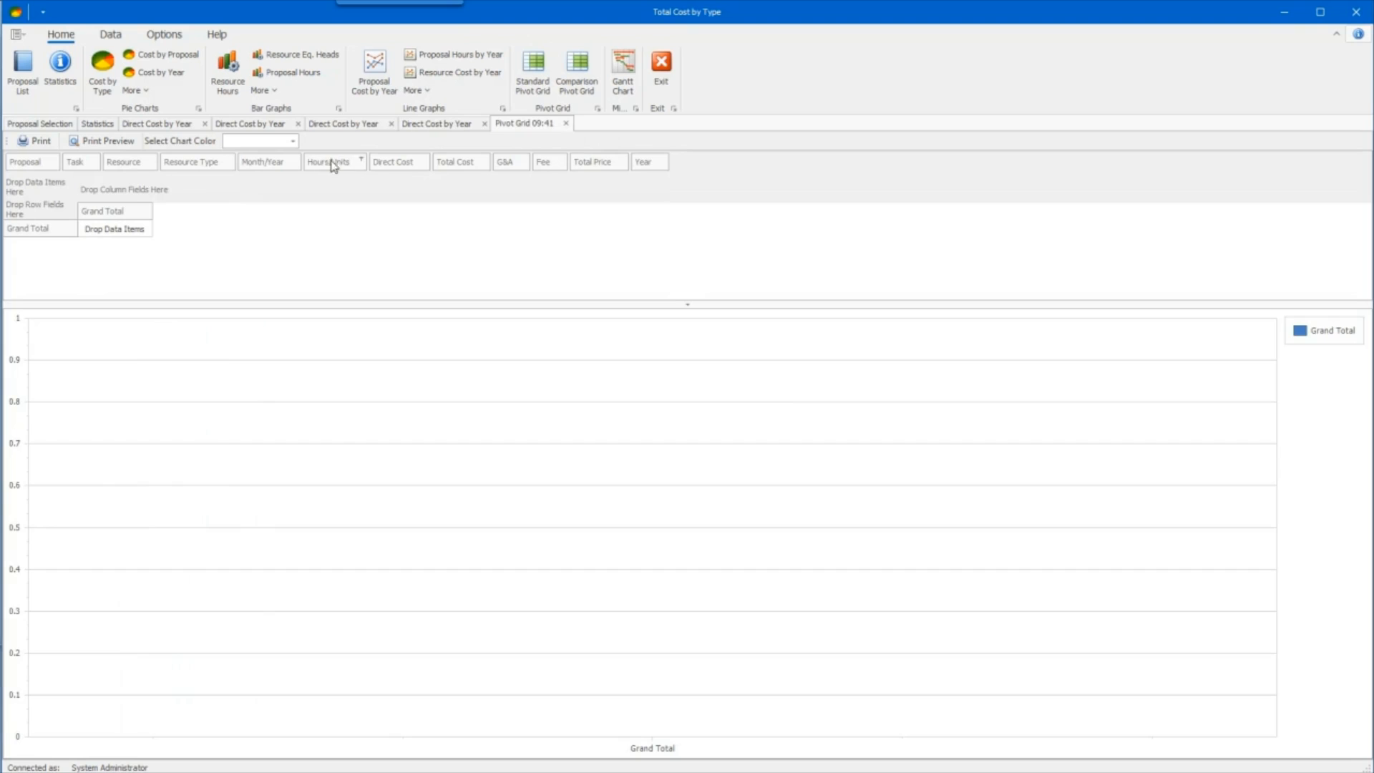
{"action": "left_click_drag", "start_coordinate": [385, 160], "coordinate": [35, 187]}
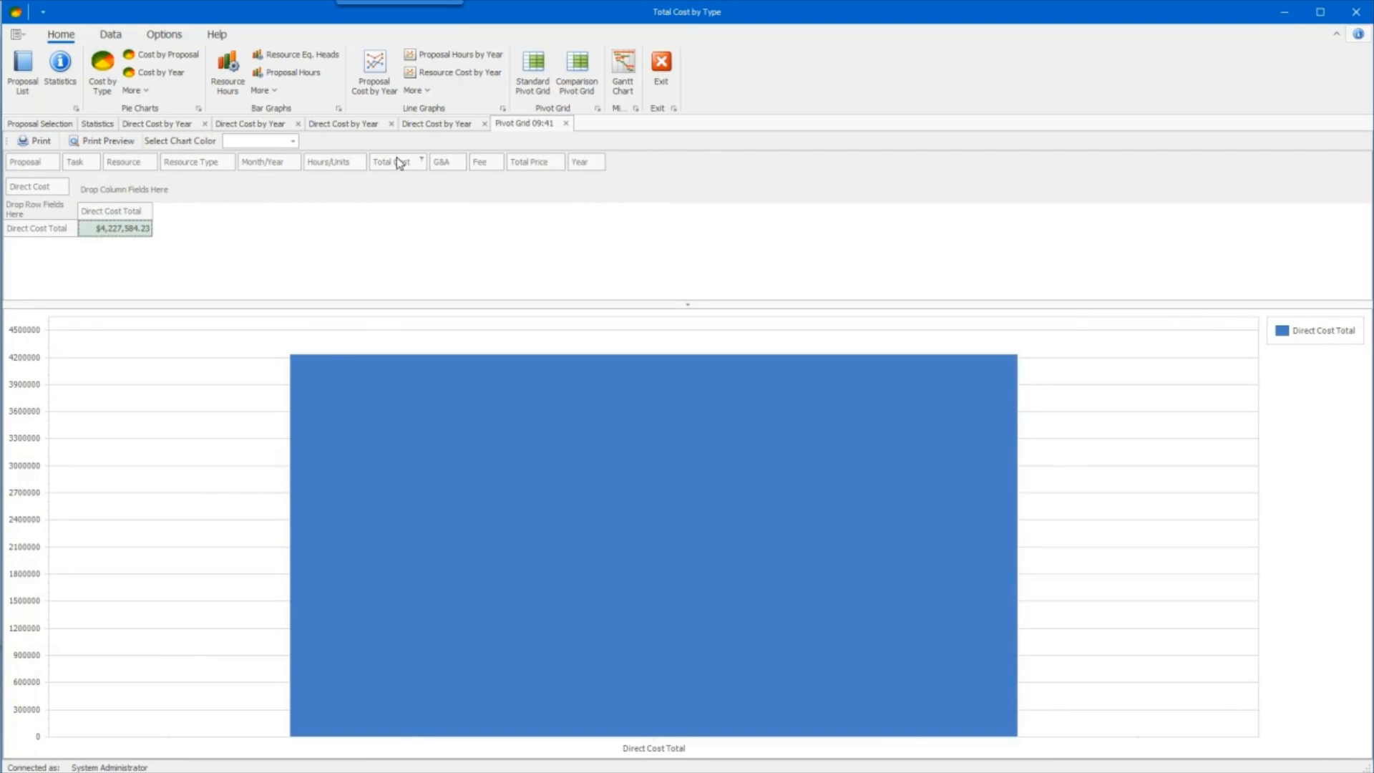
{"action": "left_click_drag", "start_coordinate": [280, 168], "coordinate": [136, 199]}
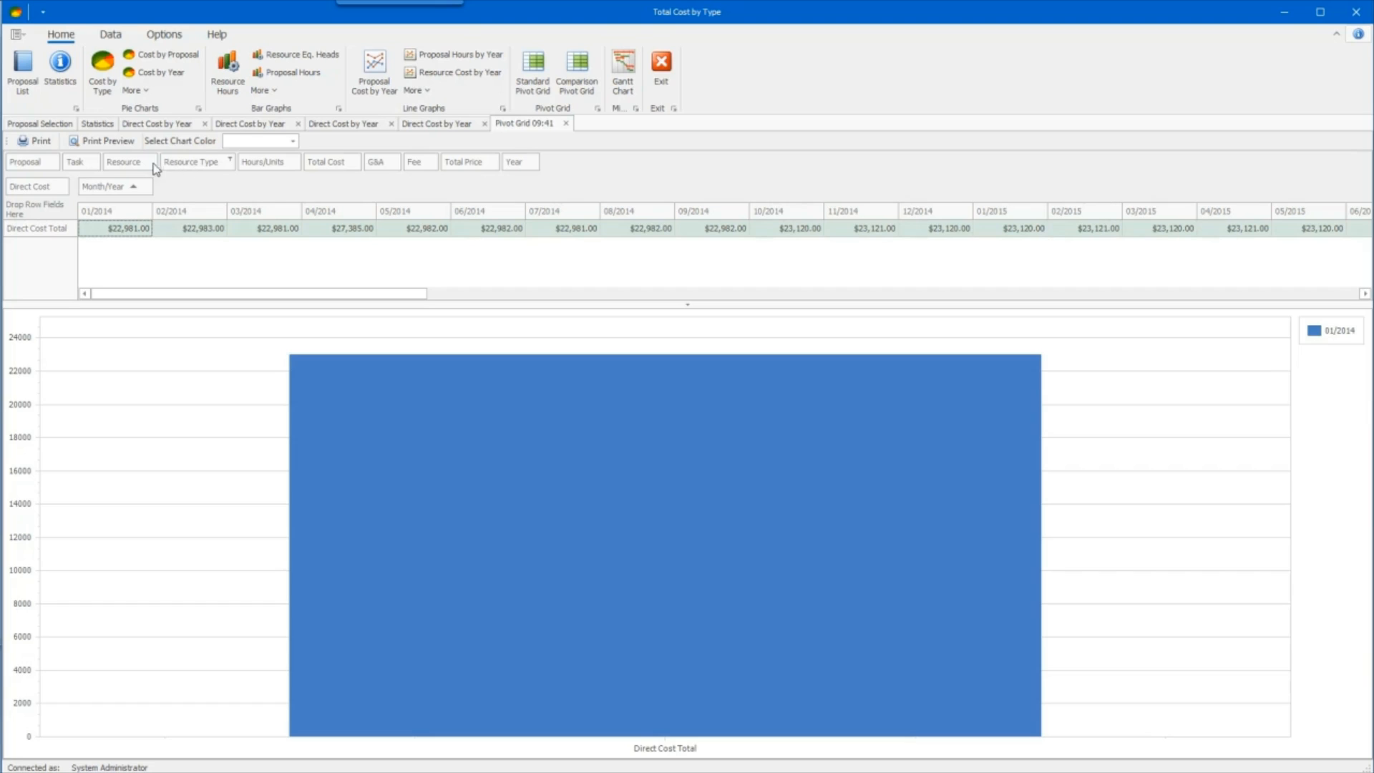
{"action": "left_click_drag", "start_coordinate": [131, 162], "coordinate": [58, 215]}
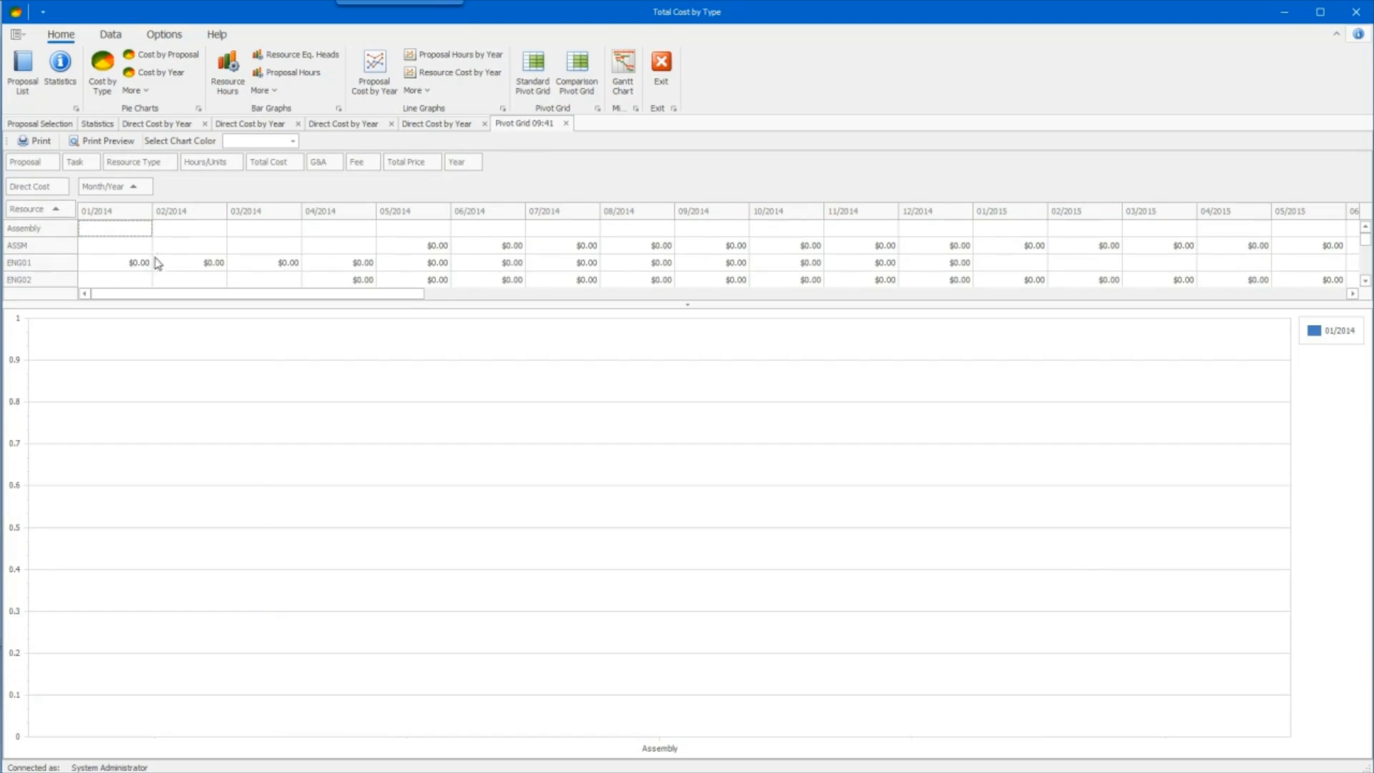
{"action": "left_click", "coordinate": [115, 215]}
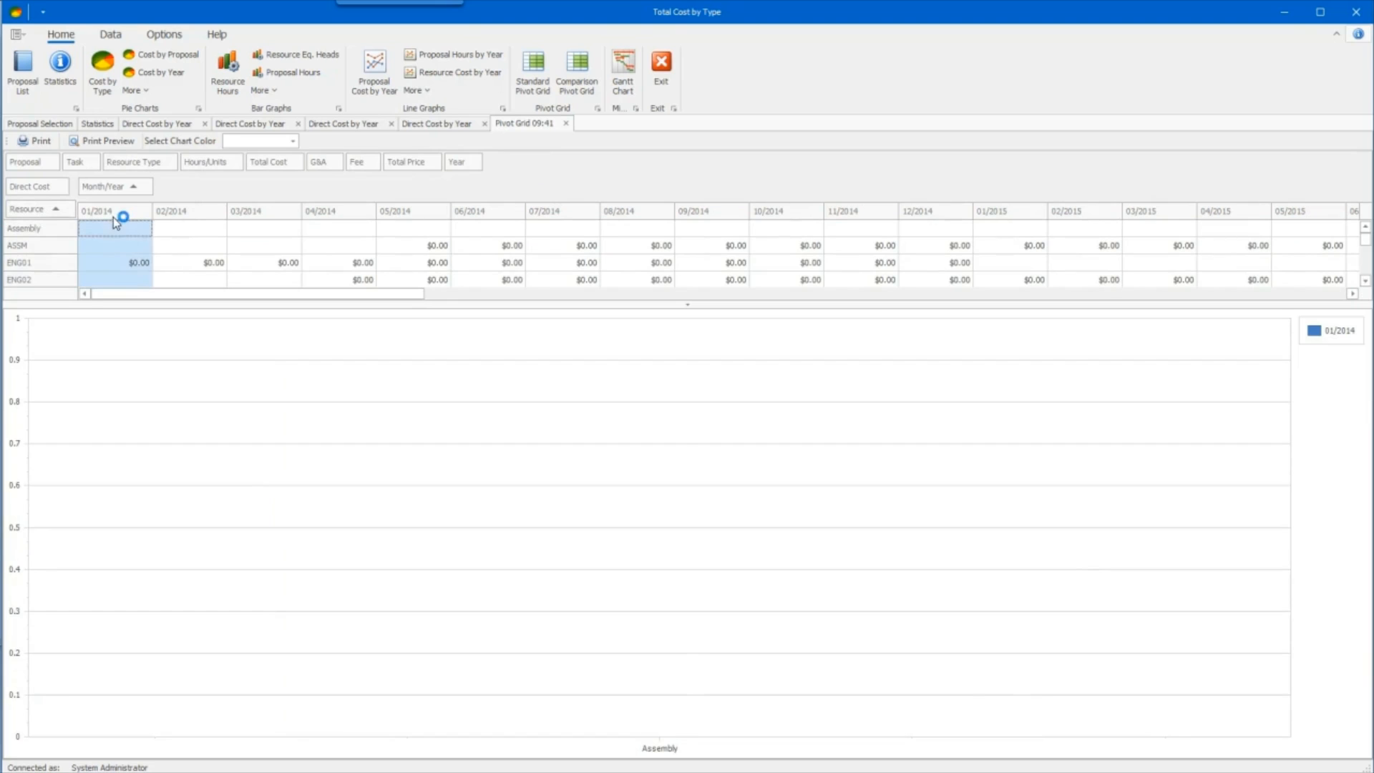
- Chart the pivot grid's 02/2014, 03/2014, 04/2014 and 05/2014 columns one at a time to view each month's resource costs
{"action": "left_click", "coordinate": [192, 225]}
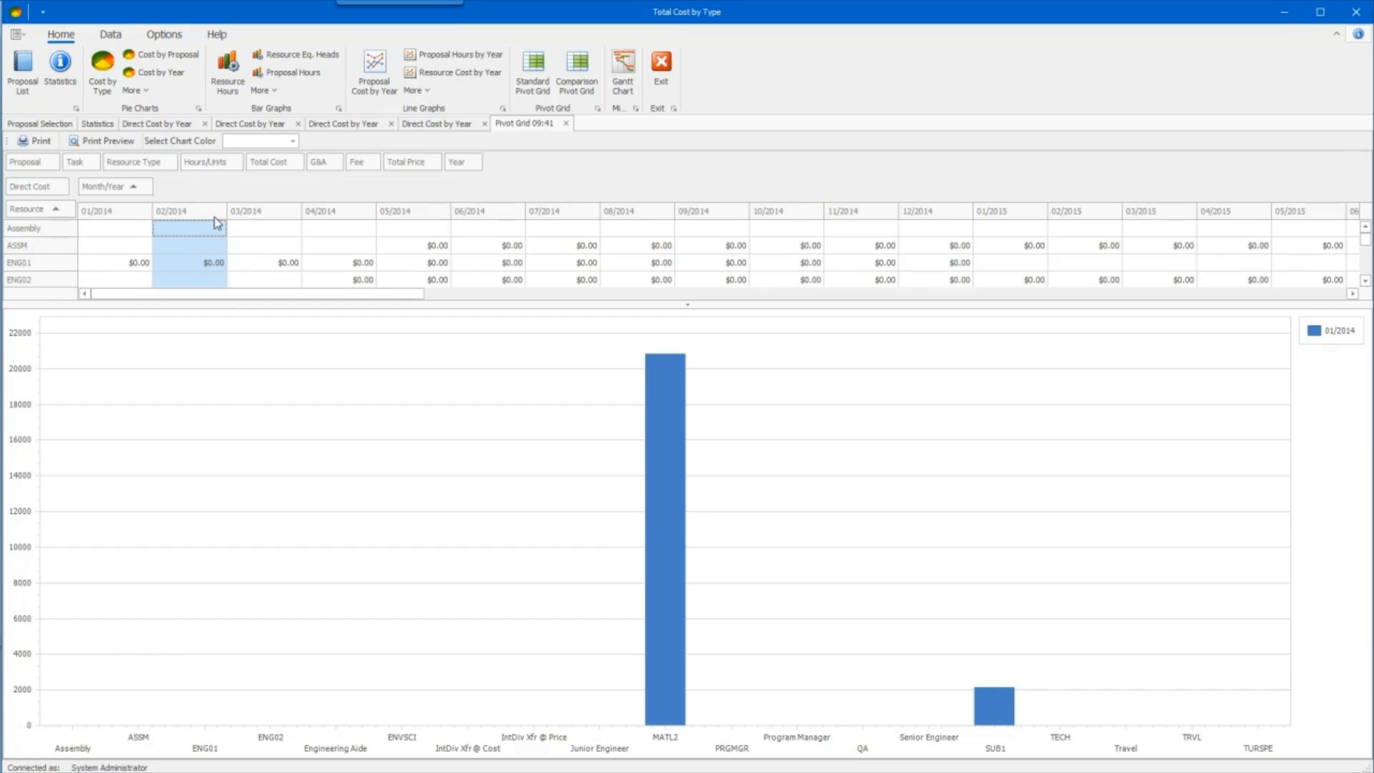
{"action": "left_click", "coordinate": [280, 225]}
{"action": "left_click", "coordinate": [343, 222]}
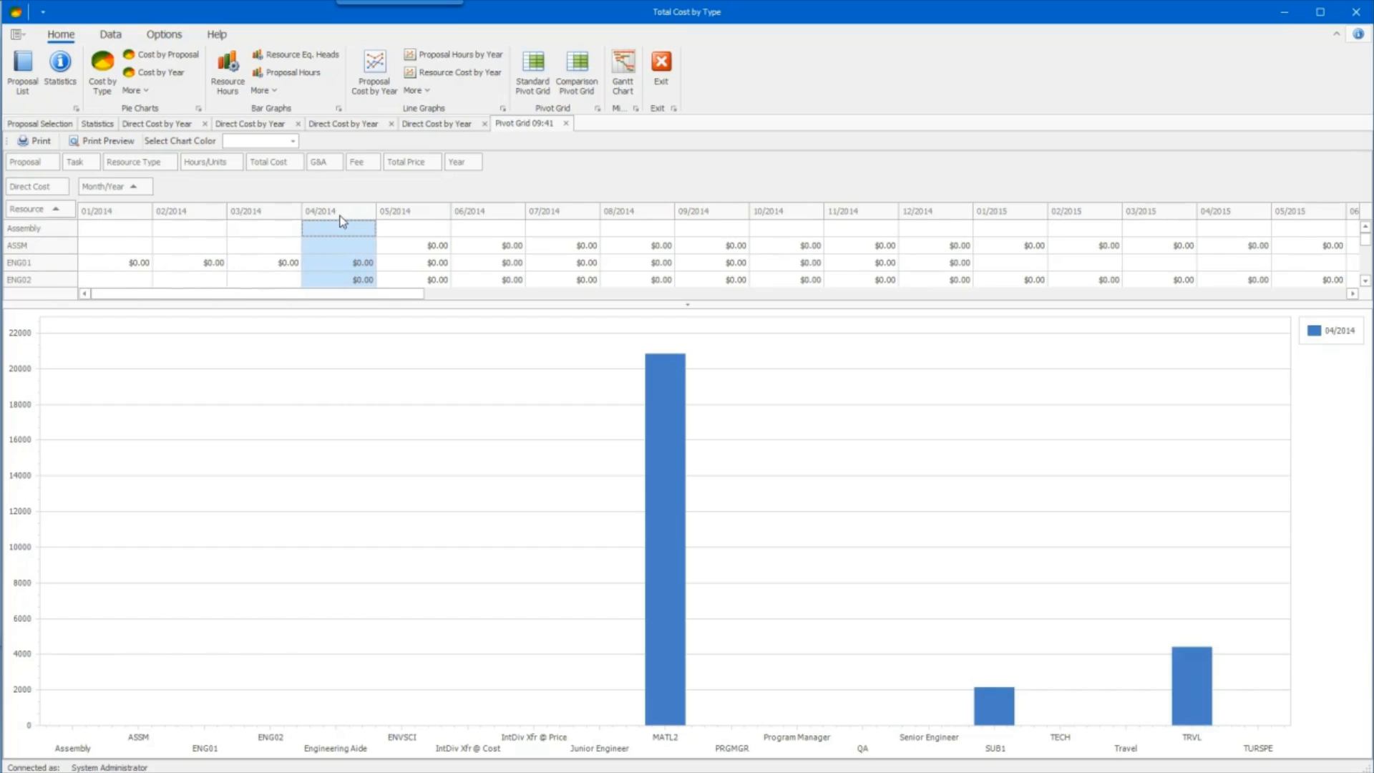
{"action": "left_click", "coordinate": [396, 215]}
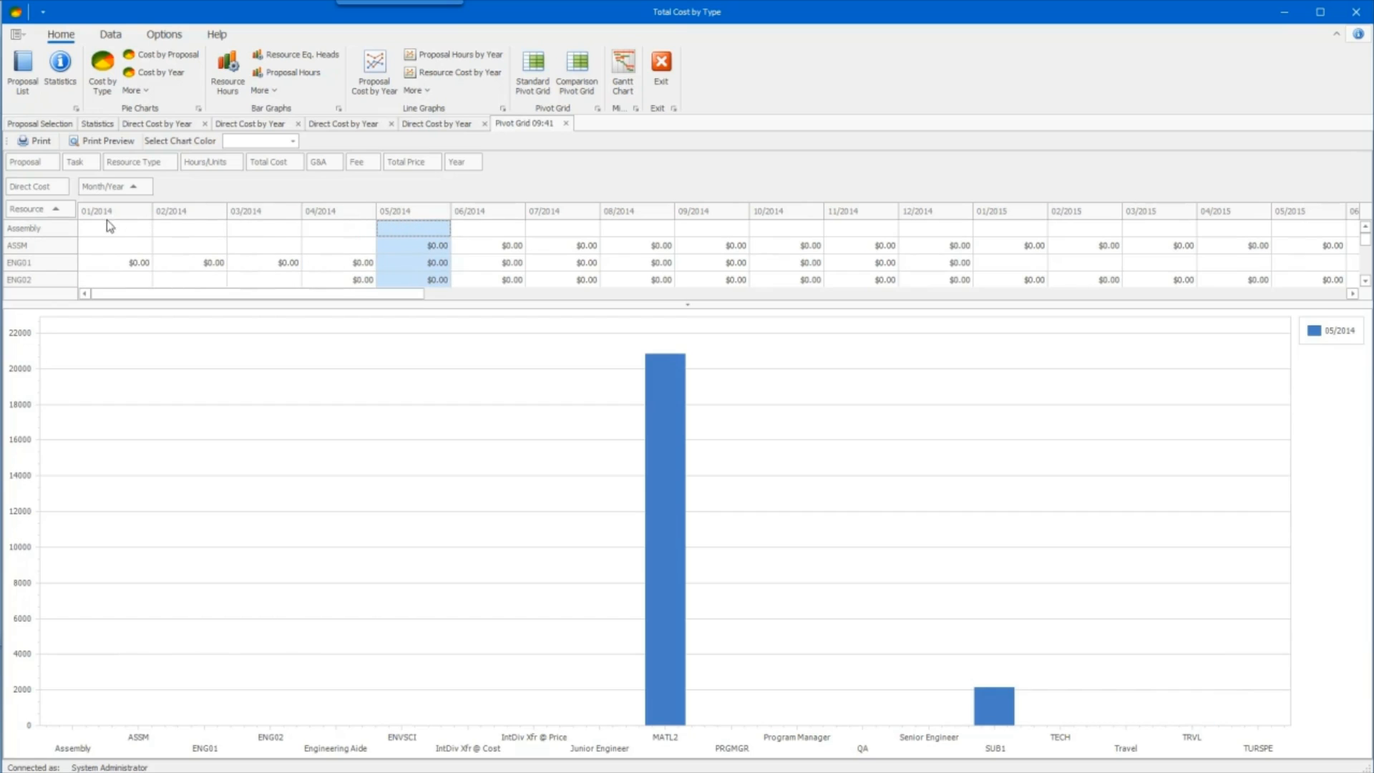
- Select the 01/2014 through 07/2014 columns together so the chart compares all seven months by resource
{"action": "left_click", "coordinate": [109, 220], "text": "ctrl"}
{"action": "left_click", "coordinate": [191, 215], "text": "ctrl"}
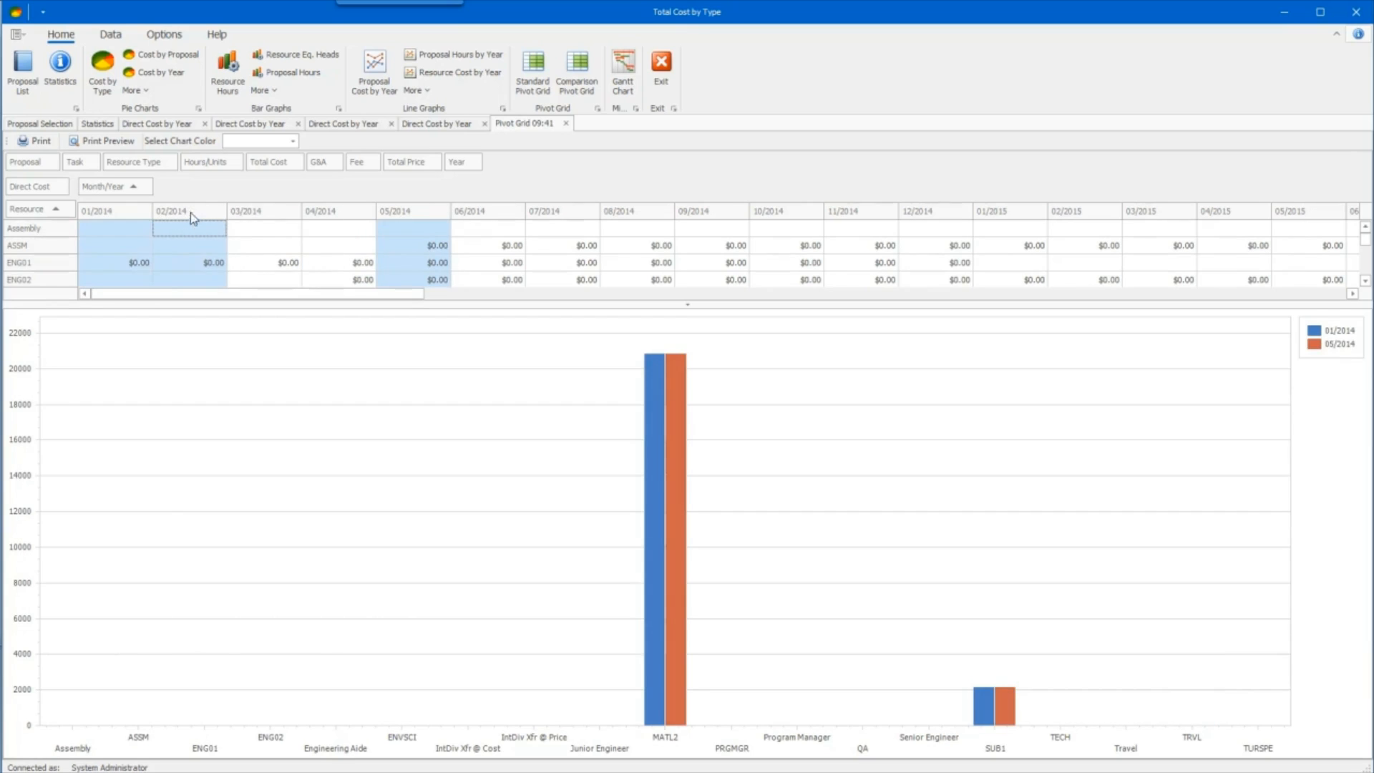
{"action": "left_click", "coordinate": [259, 219], "text": "ctrl"}
{"action": "left_click_drag", "start_coordinate": [320, 220], "coordinate": [535, 207]}
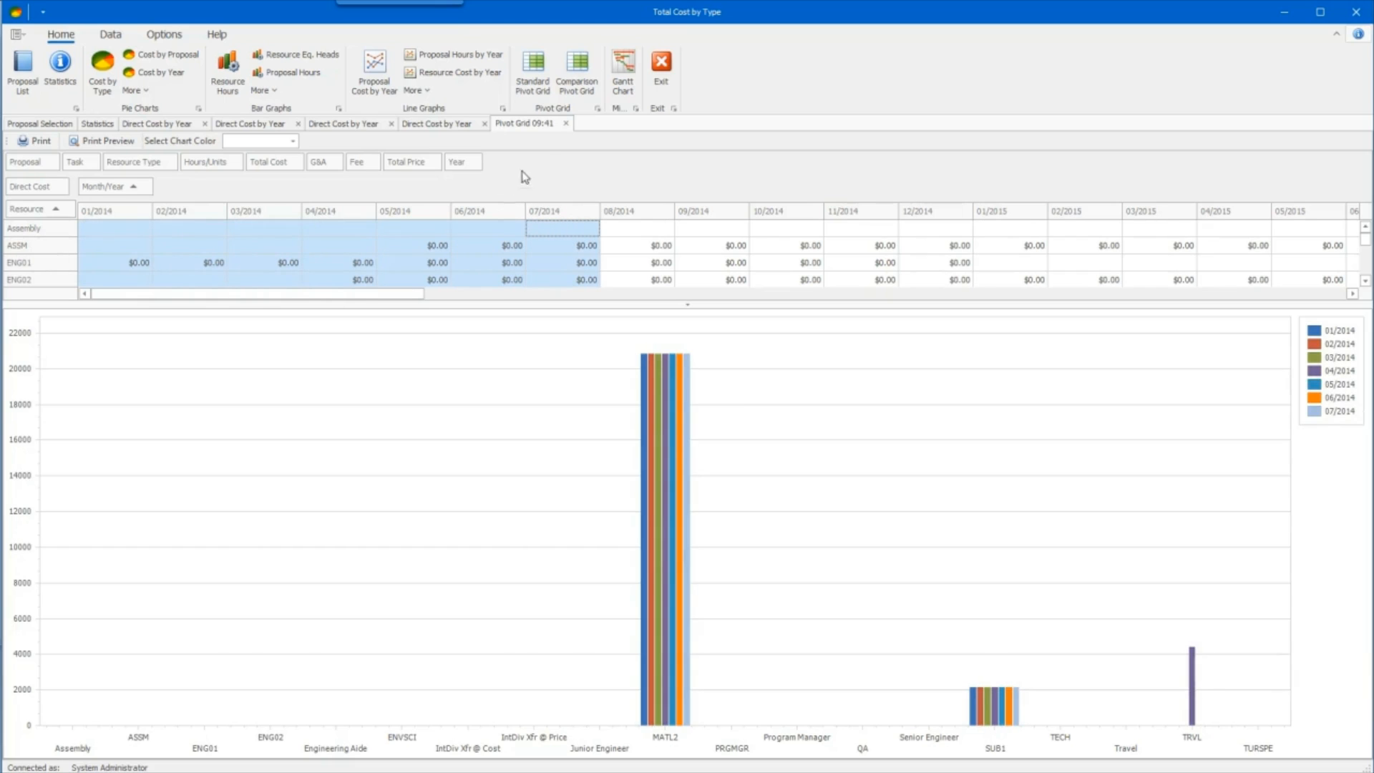
- Create a comparison pivot grid with Advanced Tank-test, Ver. 0 as base proposal, Direct Cost as cost level and Month/Year as detail level
{"action": "left_click", "coordinate": [577, 78]}
{"action": "left_click", "coordinate": [795, 371]}
{"action": "left_click", "coordinate": [777, 402]}
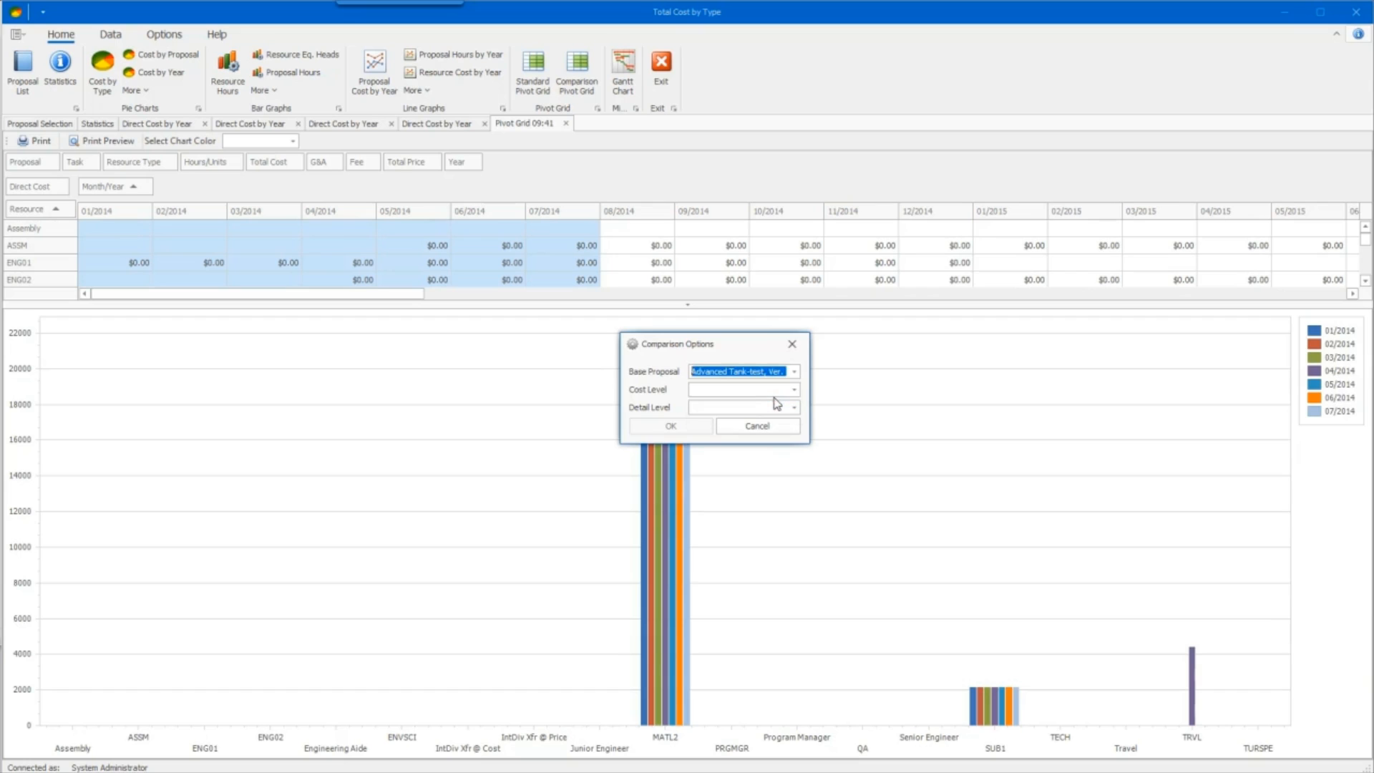
{"action": "left_click", "coordinate": [793, 389]}
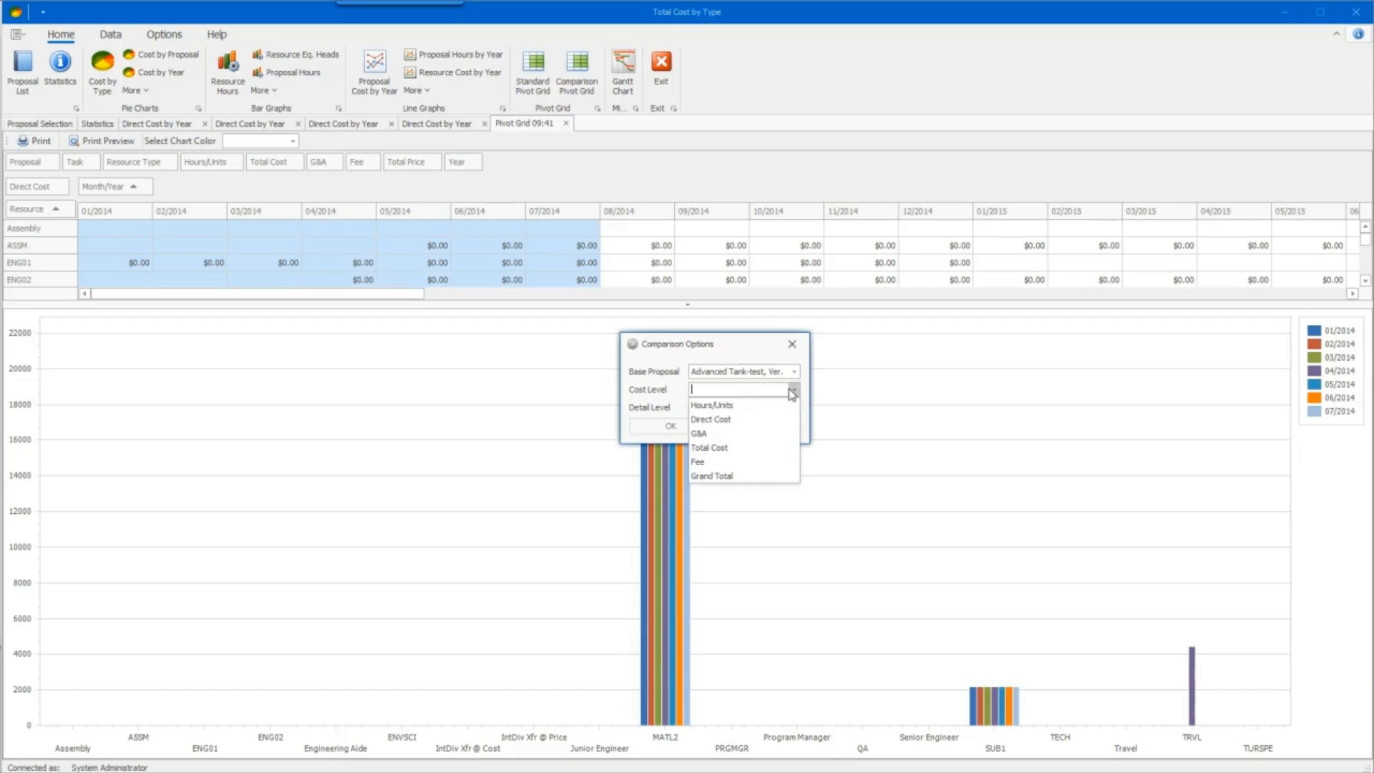
{"action": "left_click", "coordinate": [764, 421]}
{"action": "left_click", "coordinate": [774, 408]}
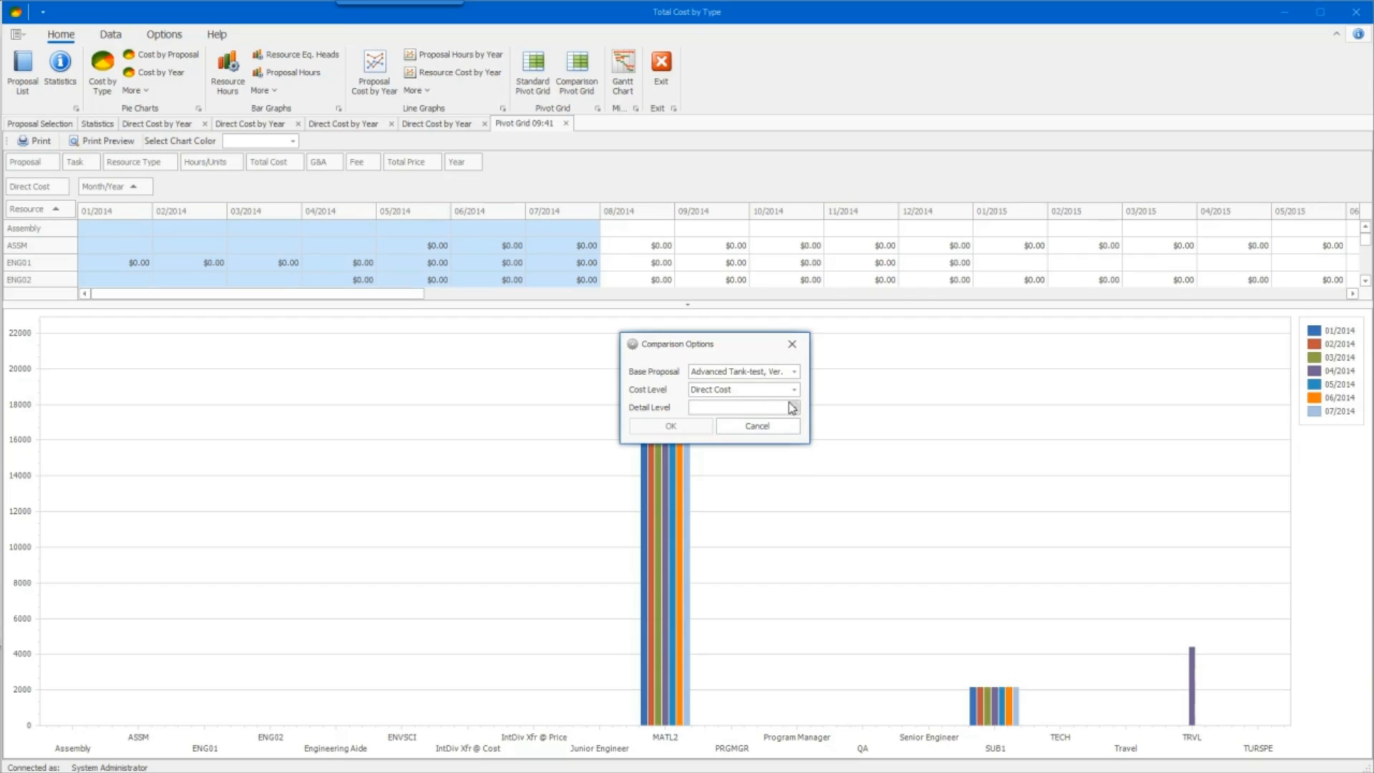
{"action": "left_click", "coordinate": [794, 407]}
{"action": "left_click", "coordinate": [762, 422]}
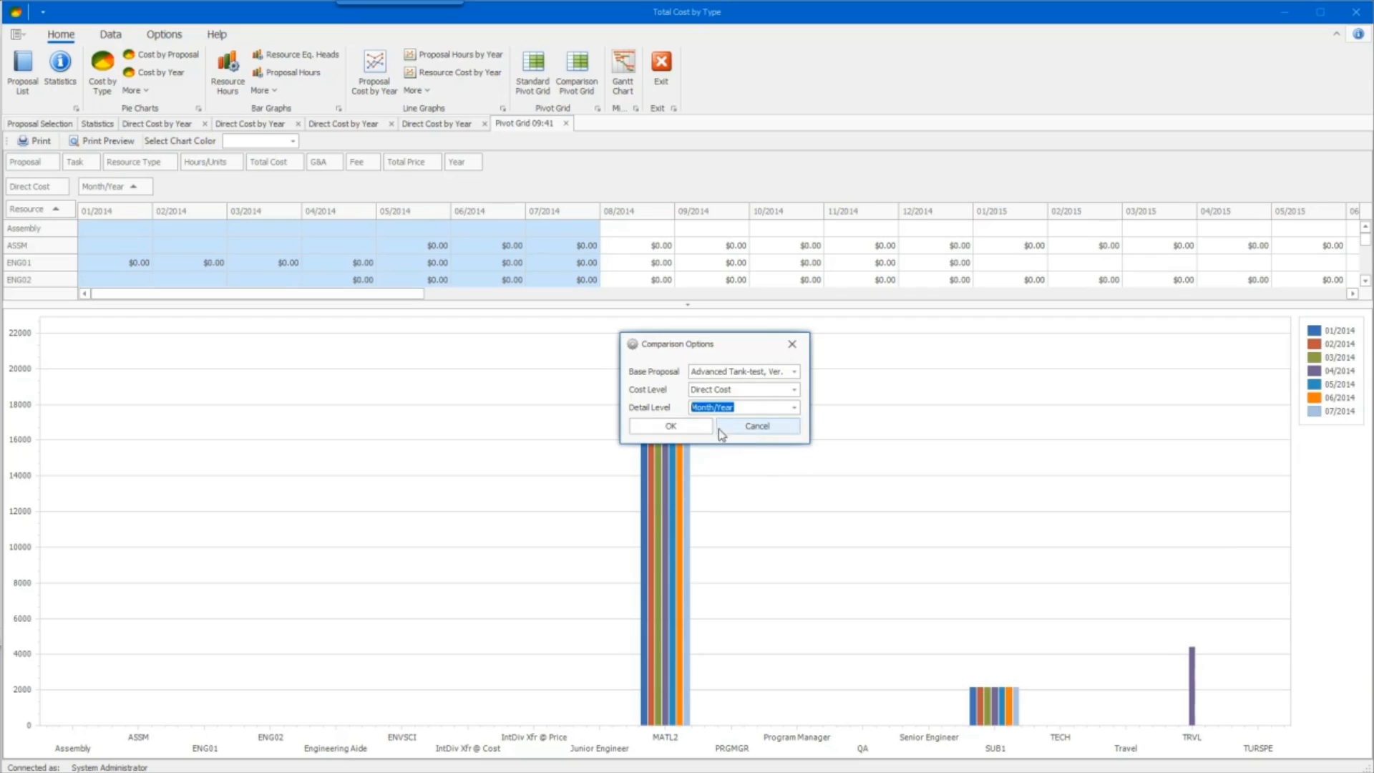
{"action": "left_click", "coordinate": [683, 428]}
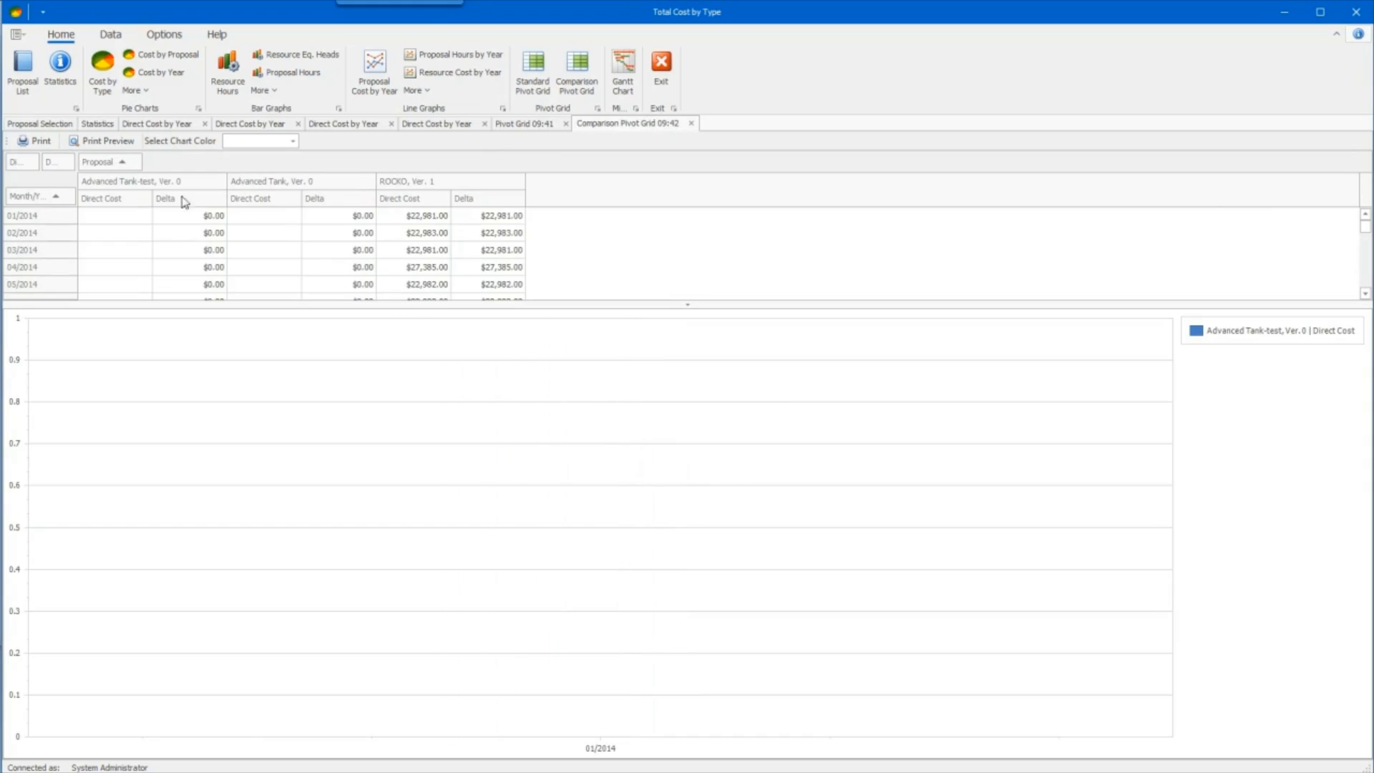
- Select the Direct Cost and Delta columns of Advanced Tank-test, Advanced Tank and ROCKO to chart all three proposals together
{"action": "left_click", "coordinate": [167, 182]}
{"action": "left_click", "coordinate": [250, 179], "text": "ctrl"}
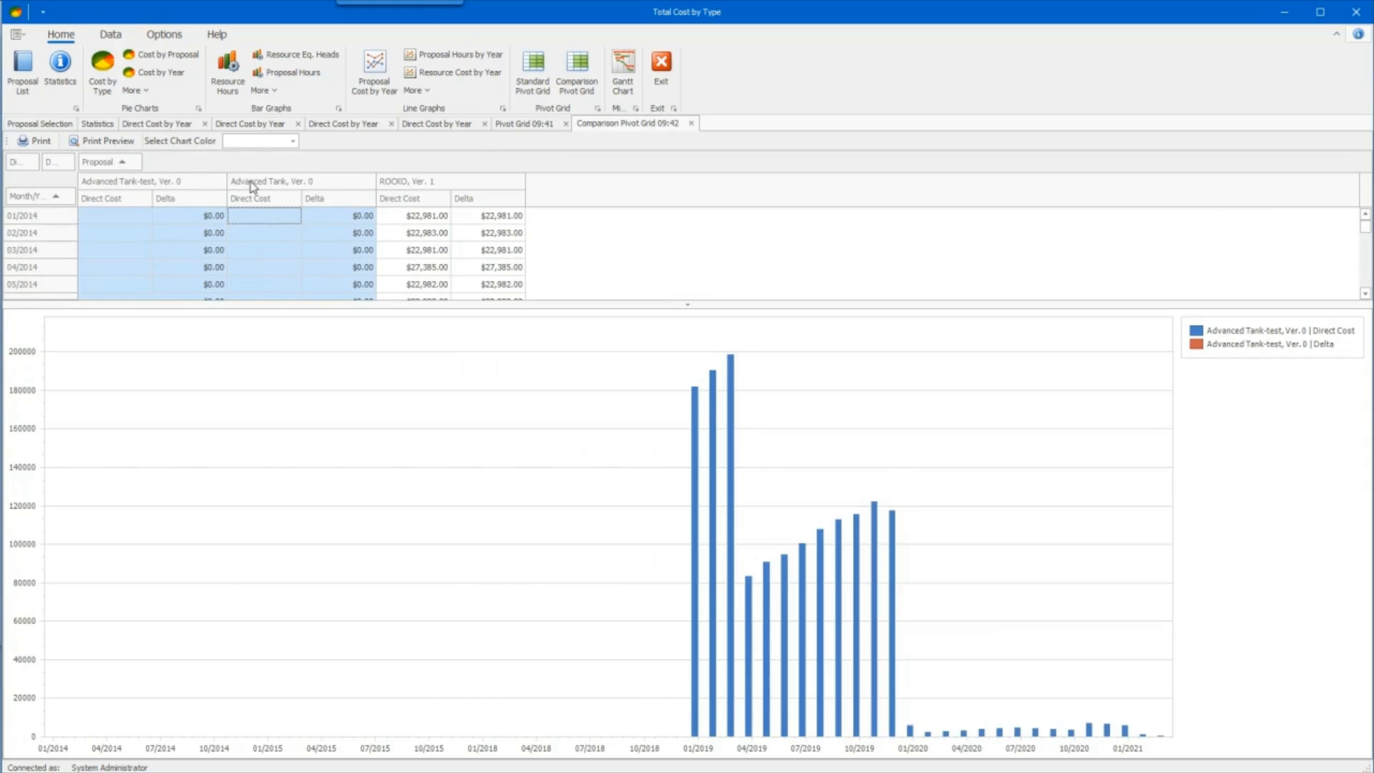
{"action": "left_click", "coordinate": [399, 182], "text": "ctrl"}
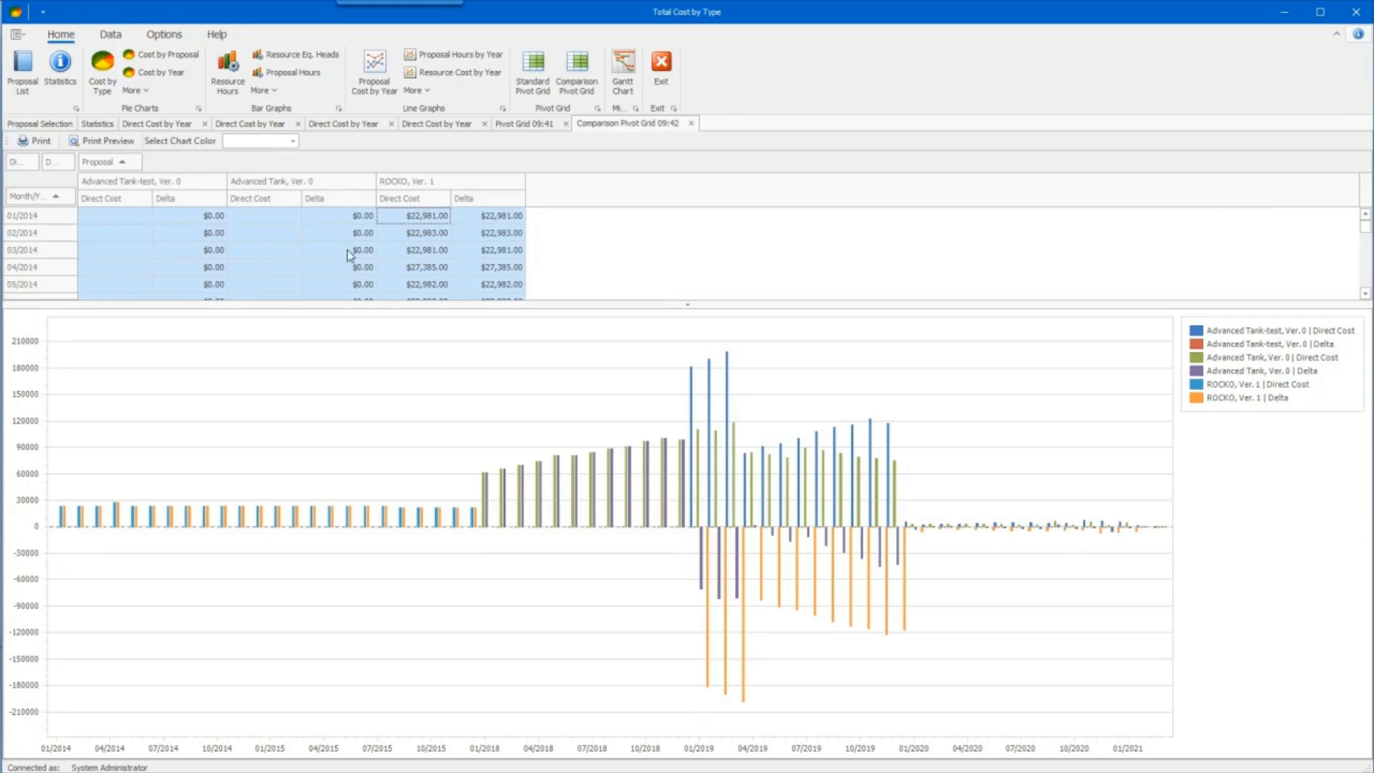
- Preview the comparison grid and chart for printing, examine the available e-mail file formats, and close both previews
{"action": "left_click", "coordinate": [84, 141]}
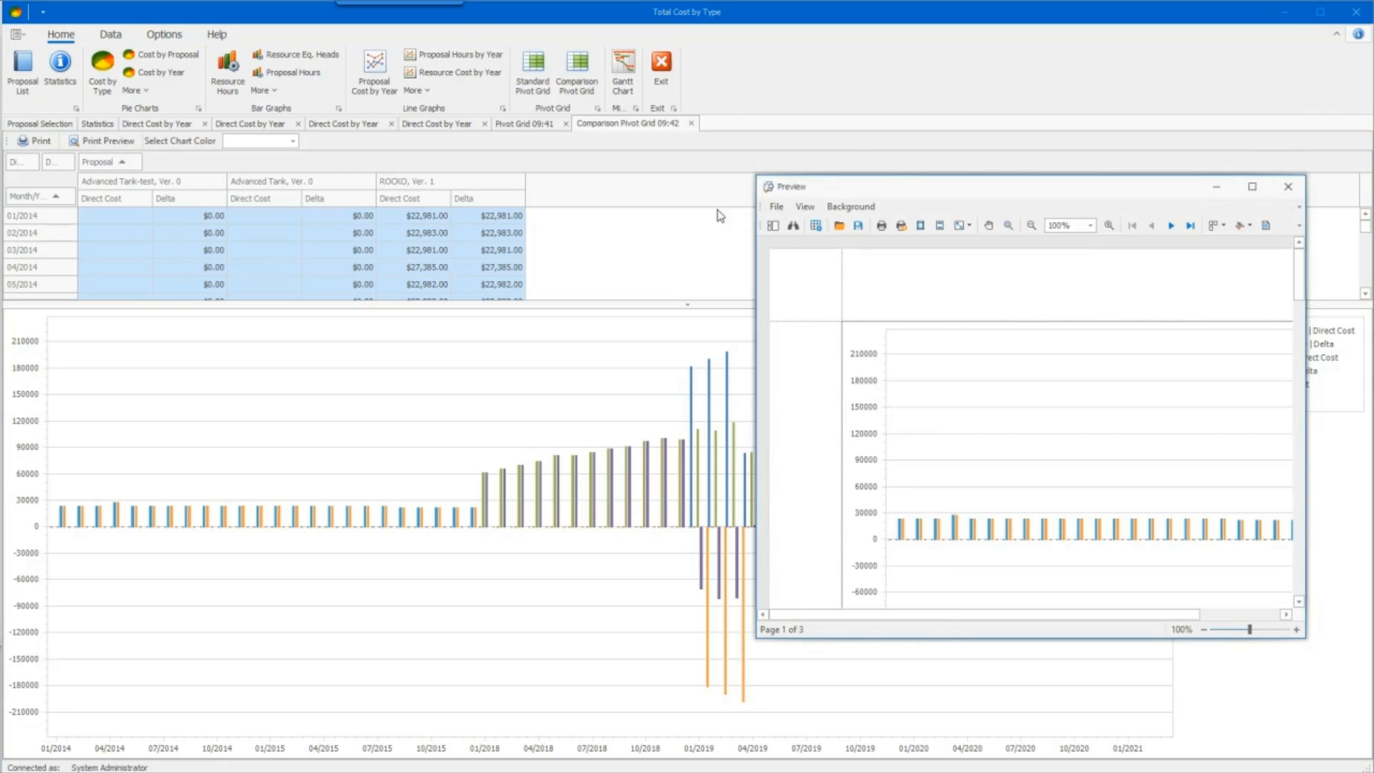
{"action": "left_click_drag", "start_coordinate": [888, 187], "coordinate": [487, 147]}
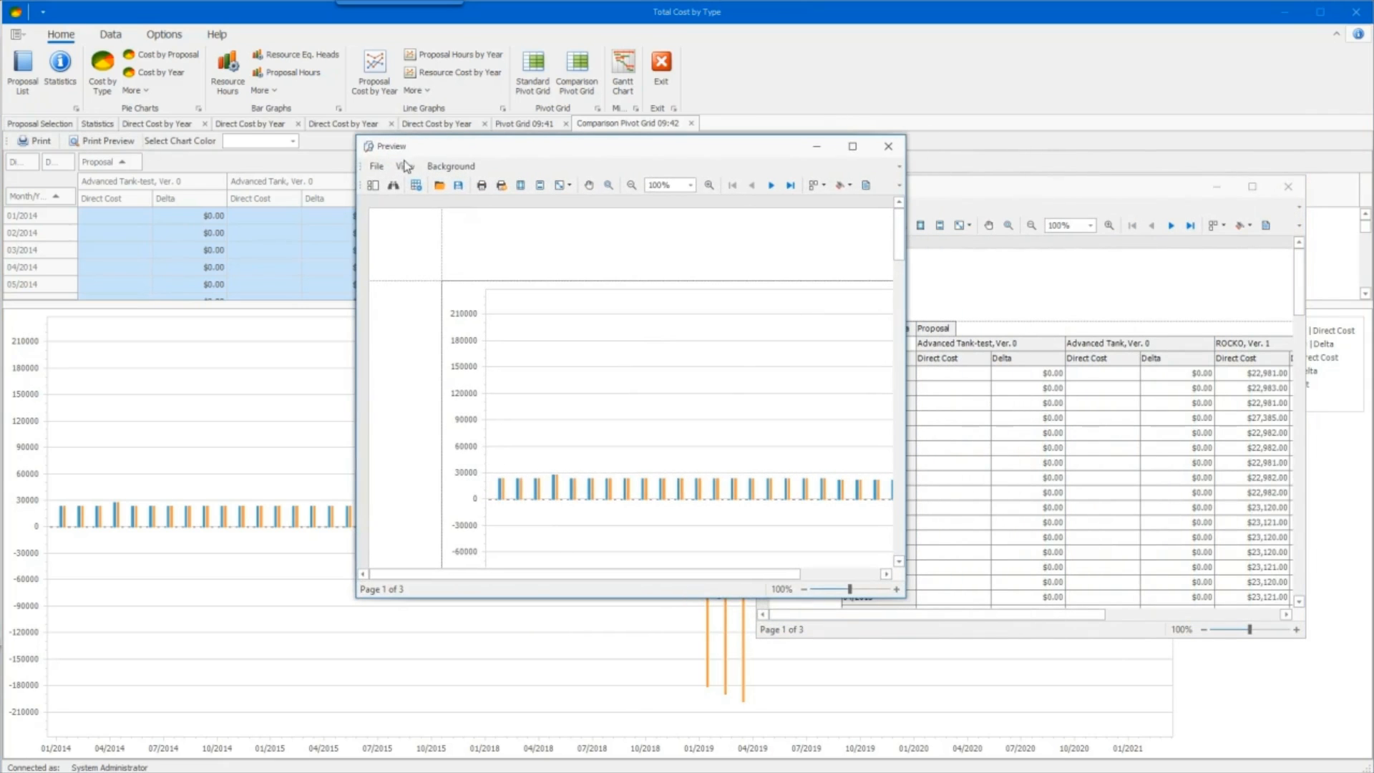
{"action": "left_click", "coordinate": [378, 169]}
{"action": "mouse_move", "coordinate": [445, 243]}
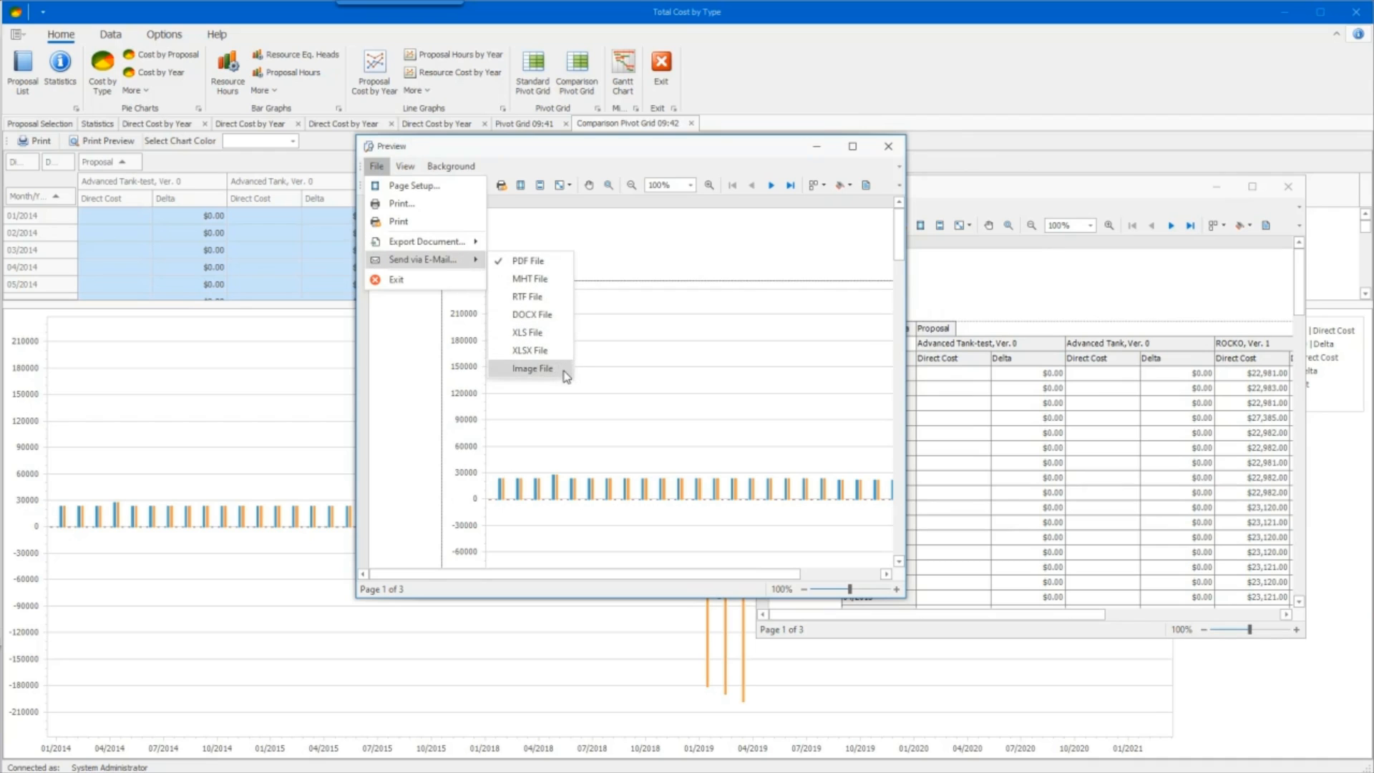
{"action": "left_click", "coordinate": [604, 236]}
{"action": "left_click", "coordinate": [888, 146]}
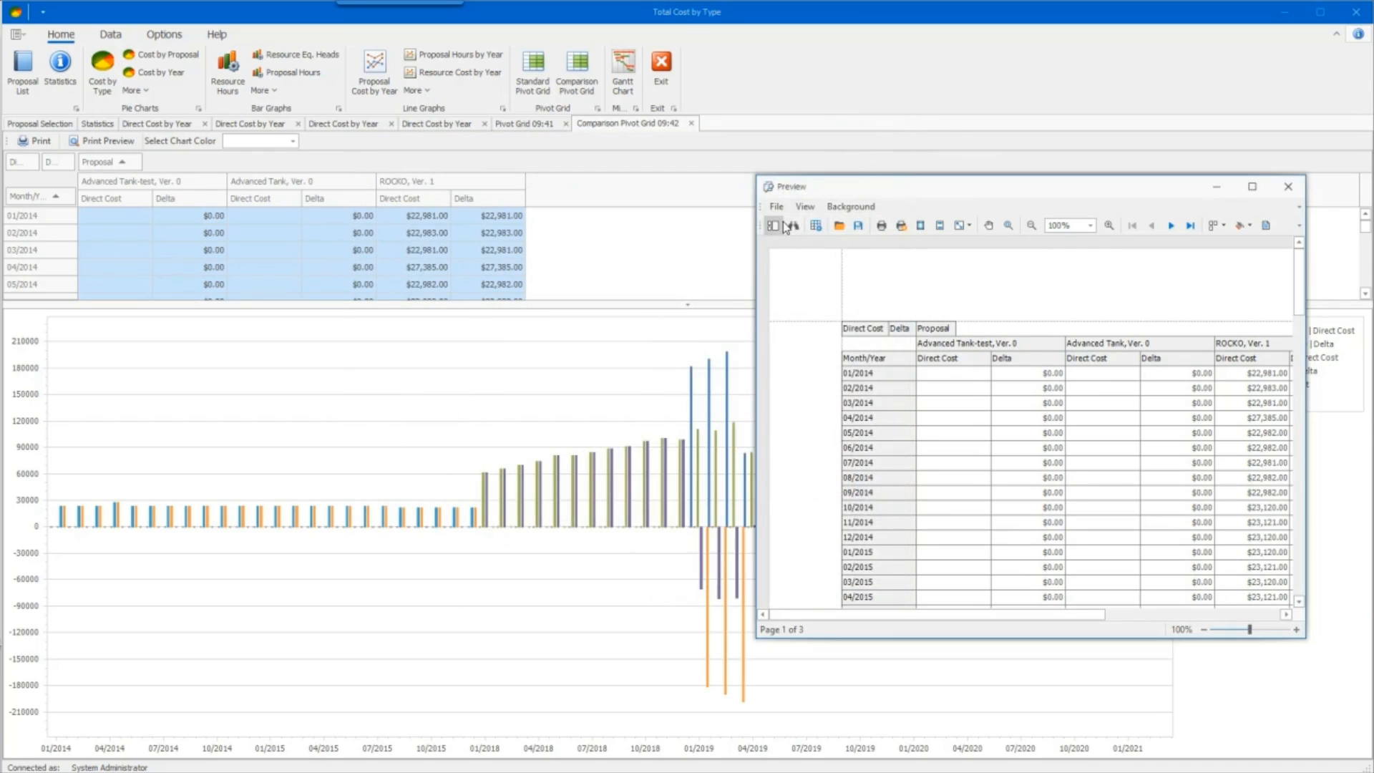
{"action": "left_click", "coordinate": [1278, 188]}
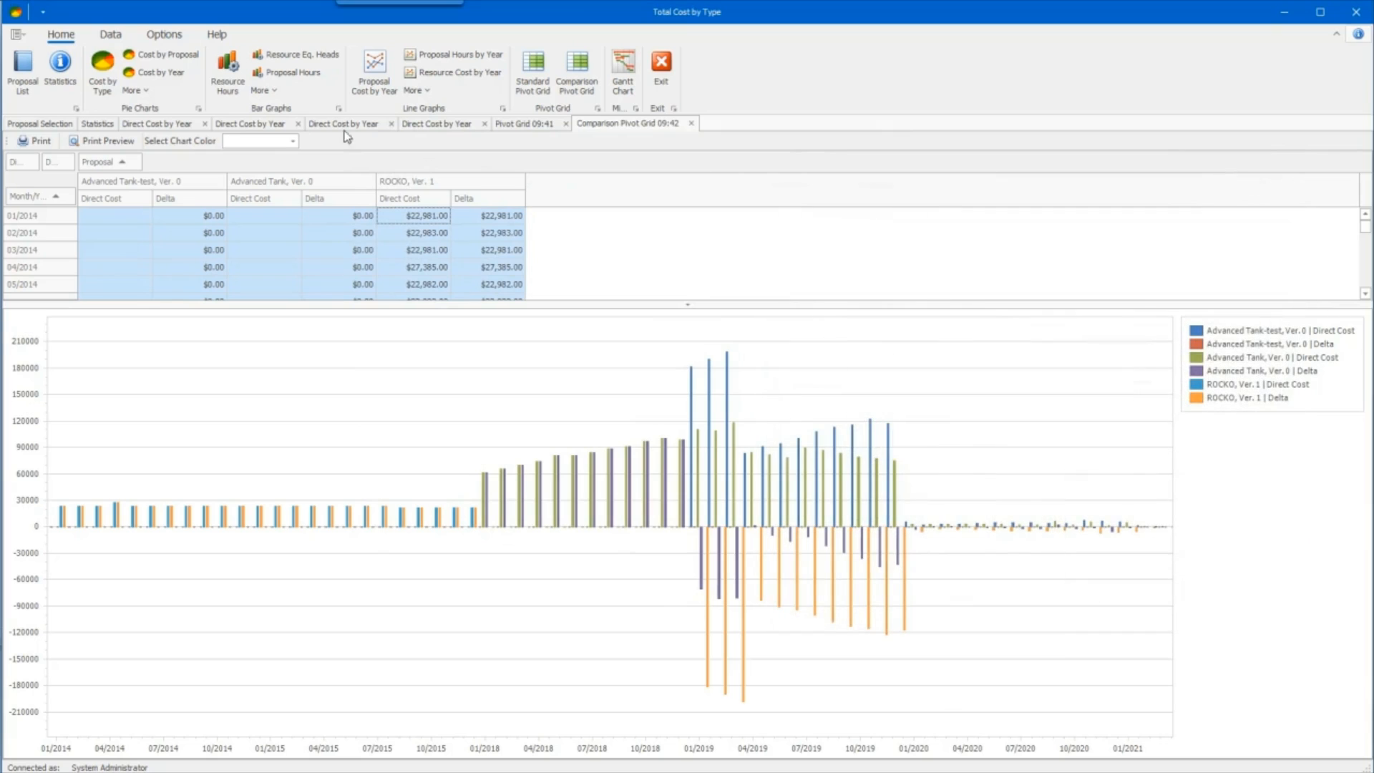
- Start an advanced Excel export and choose the Desktop as its export folder
{"action": "left_click", "coordinate": [112, 36]}
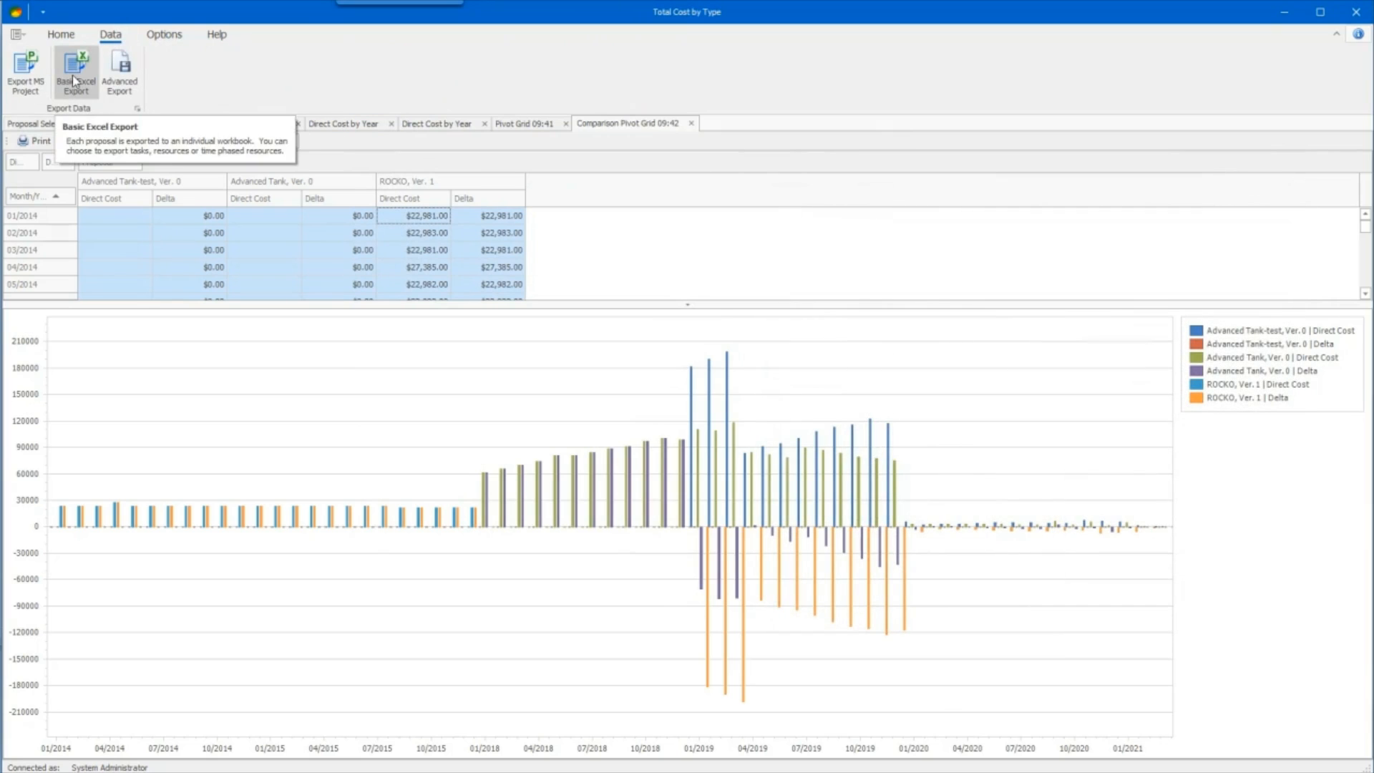
{"action": "left_click", "coordinate": [120, 72]}
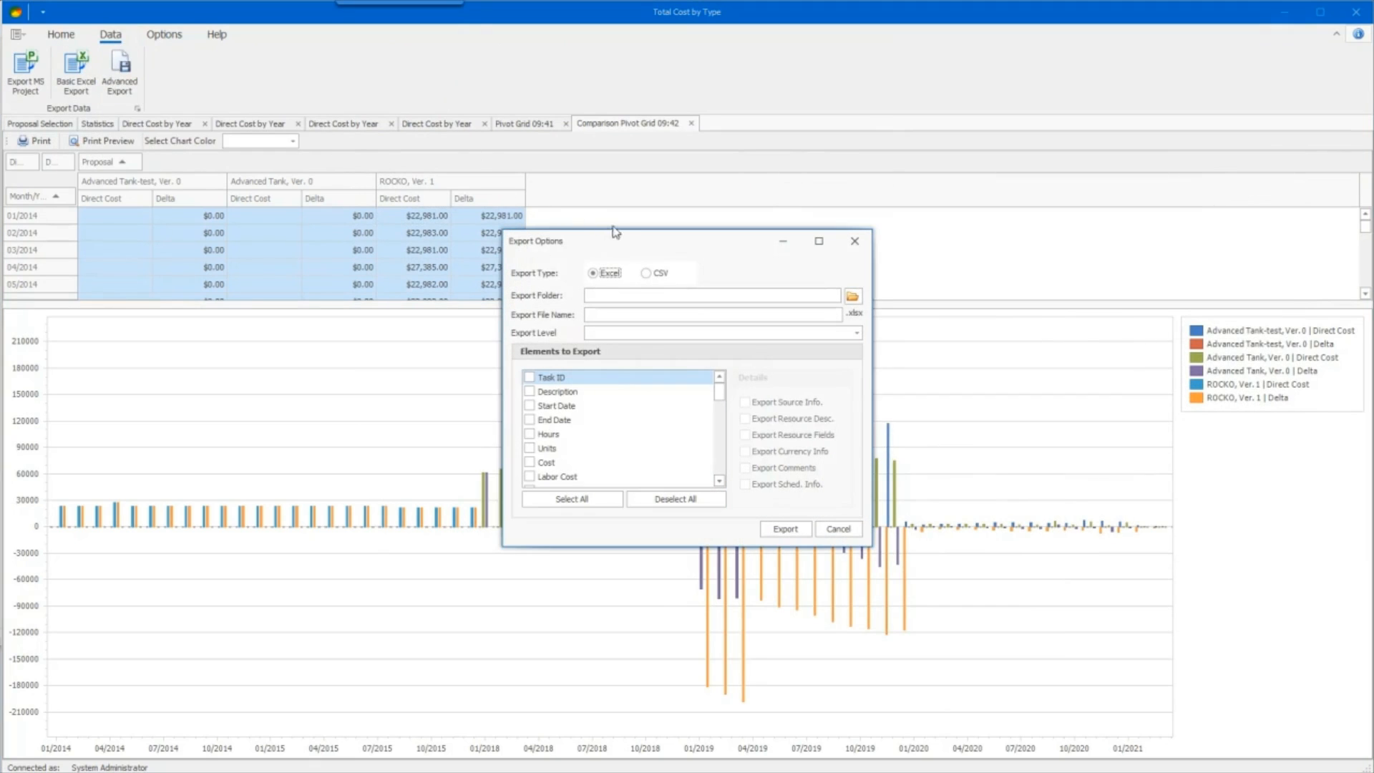
{"action": "left_click_drag", "start_coordinate": [615, 232], "coordinate": [635, 168]}
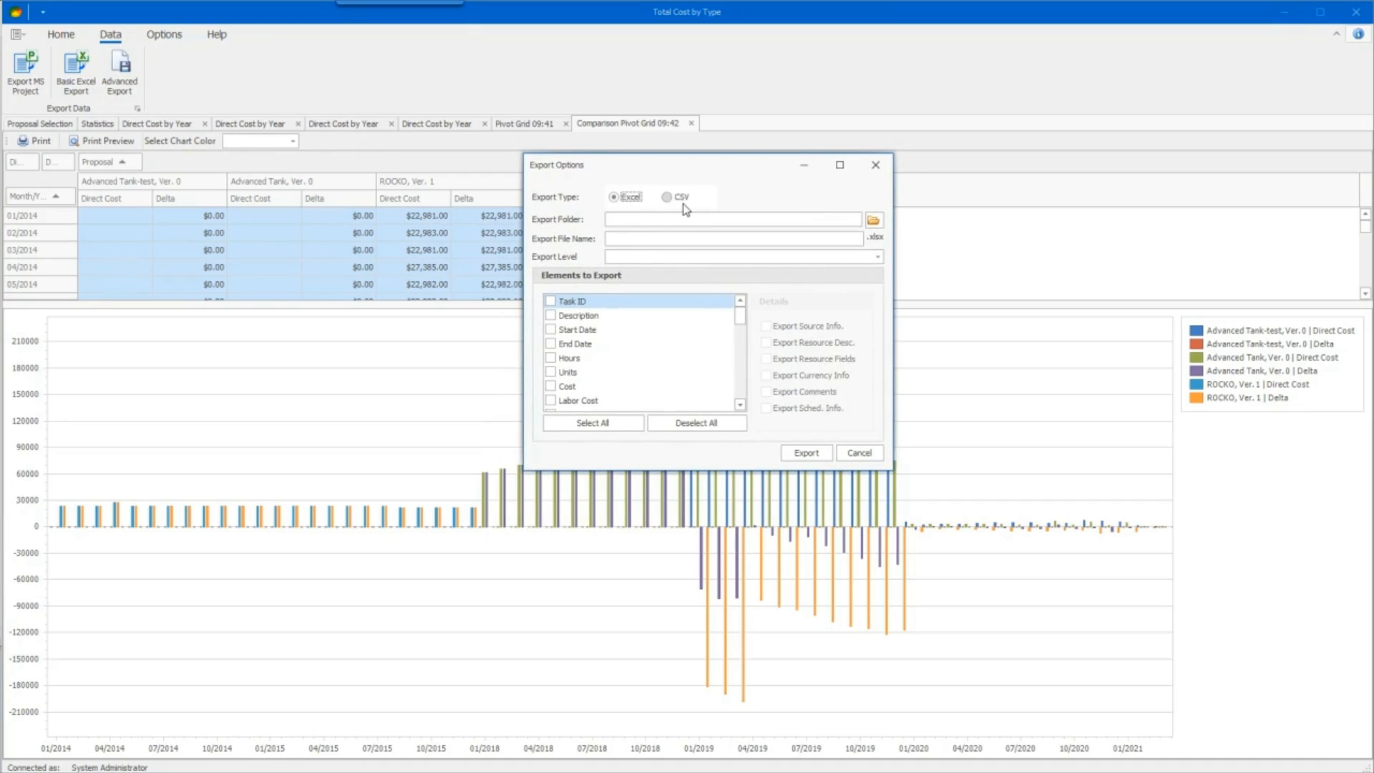
{"action": "left_click", "coordinate": [872, 221]}
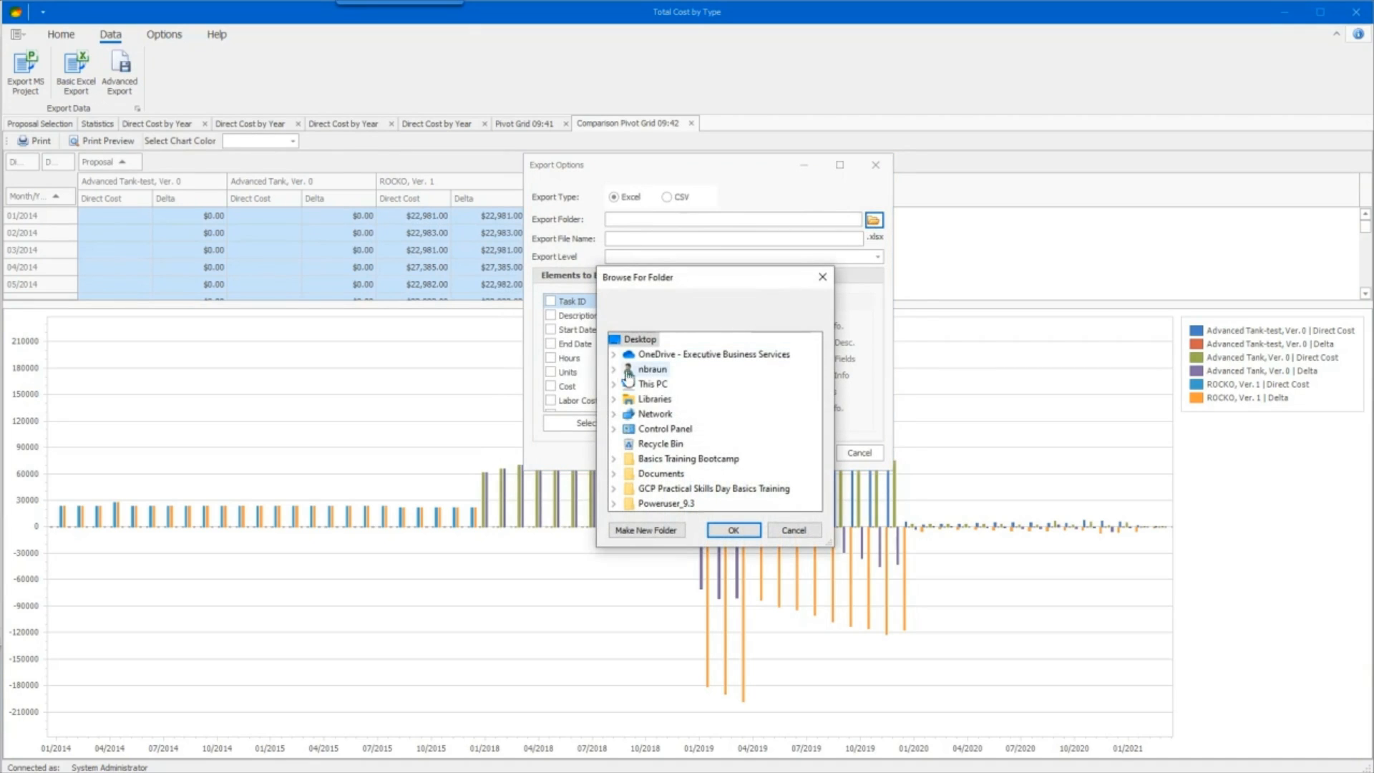
{"action": "left_click", "coordinate": [614, 385]}
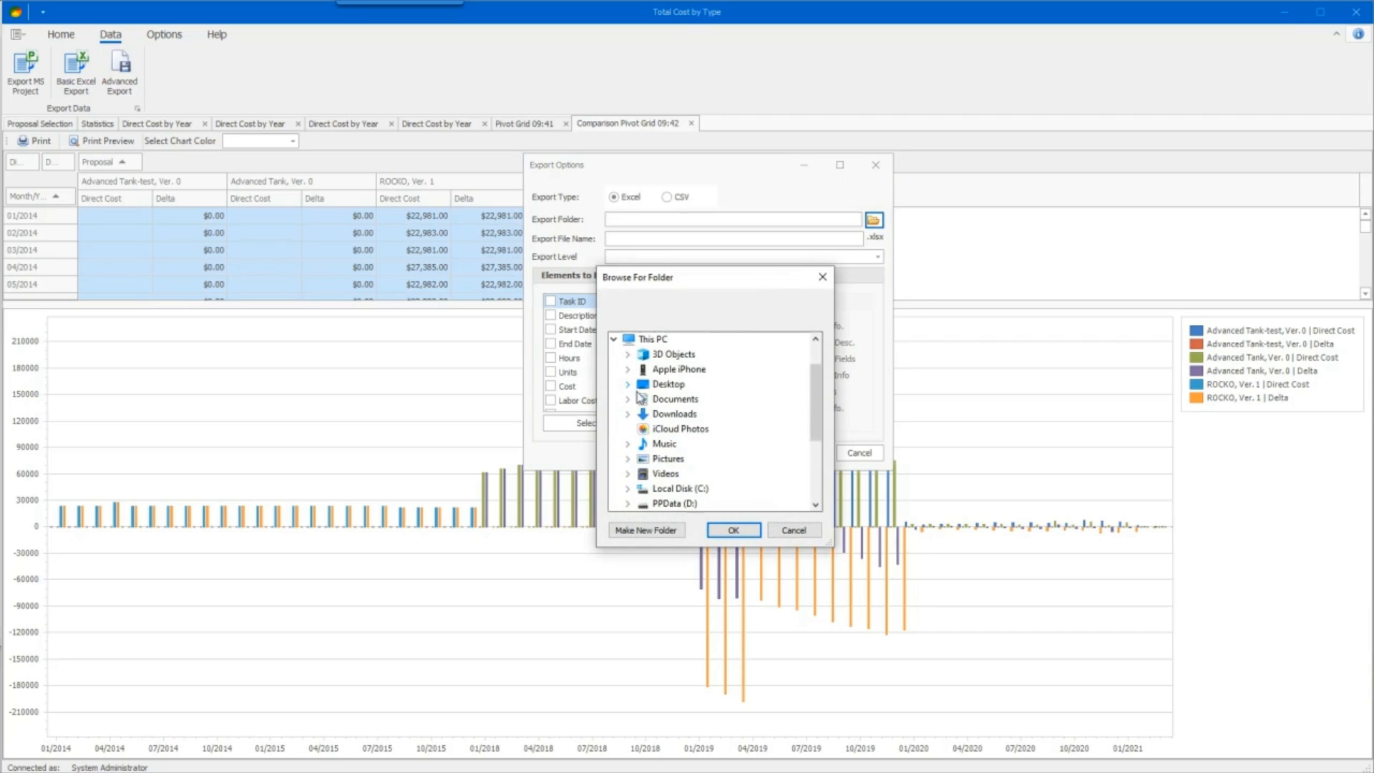
{"action": "double_click", "coordinate": [673, 385]}
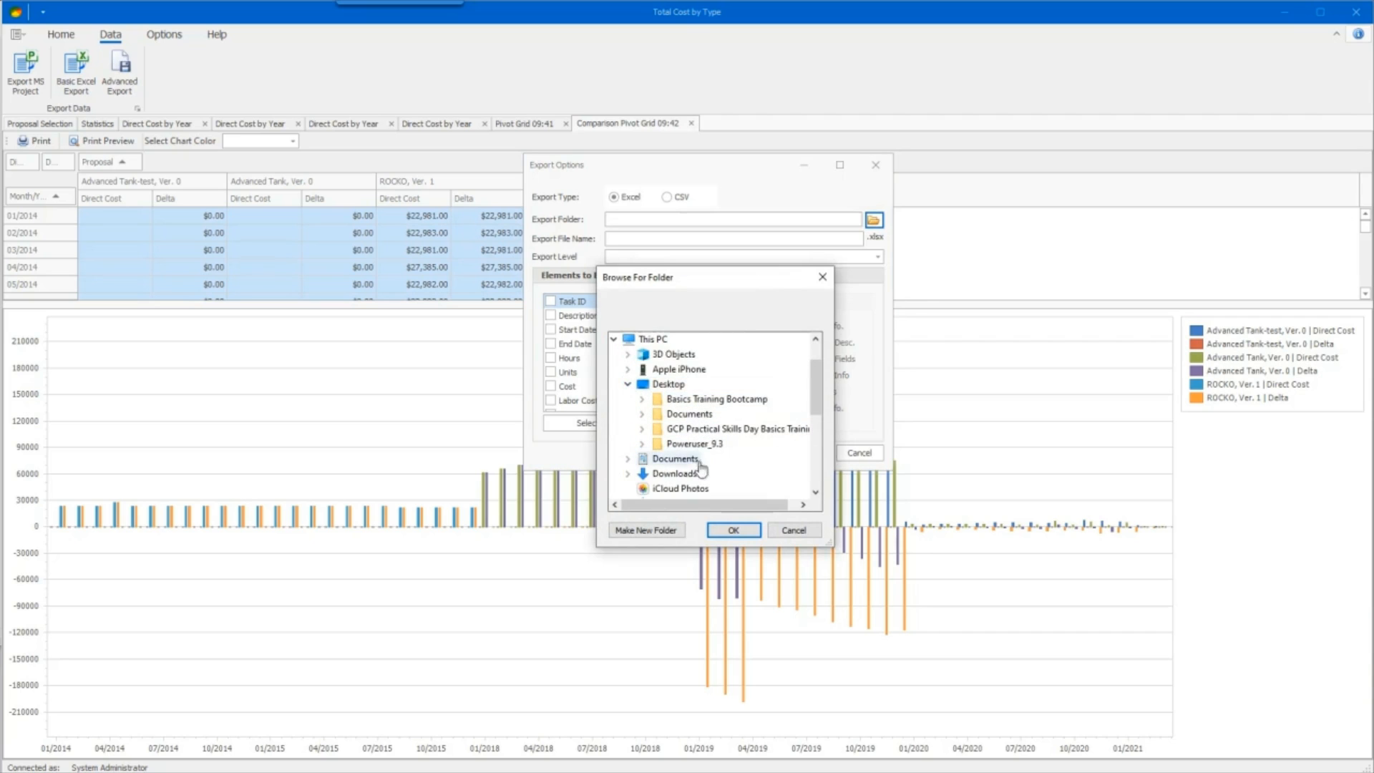
{"action": "left_click", "coordinate": [729, 531]}
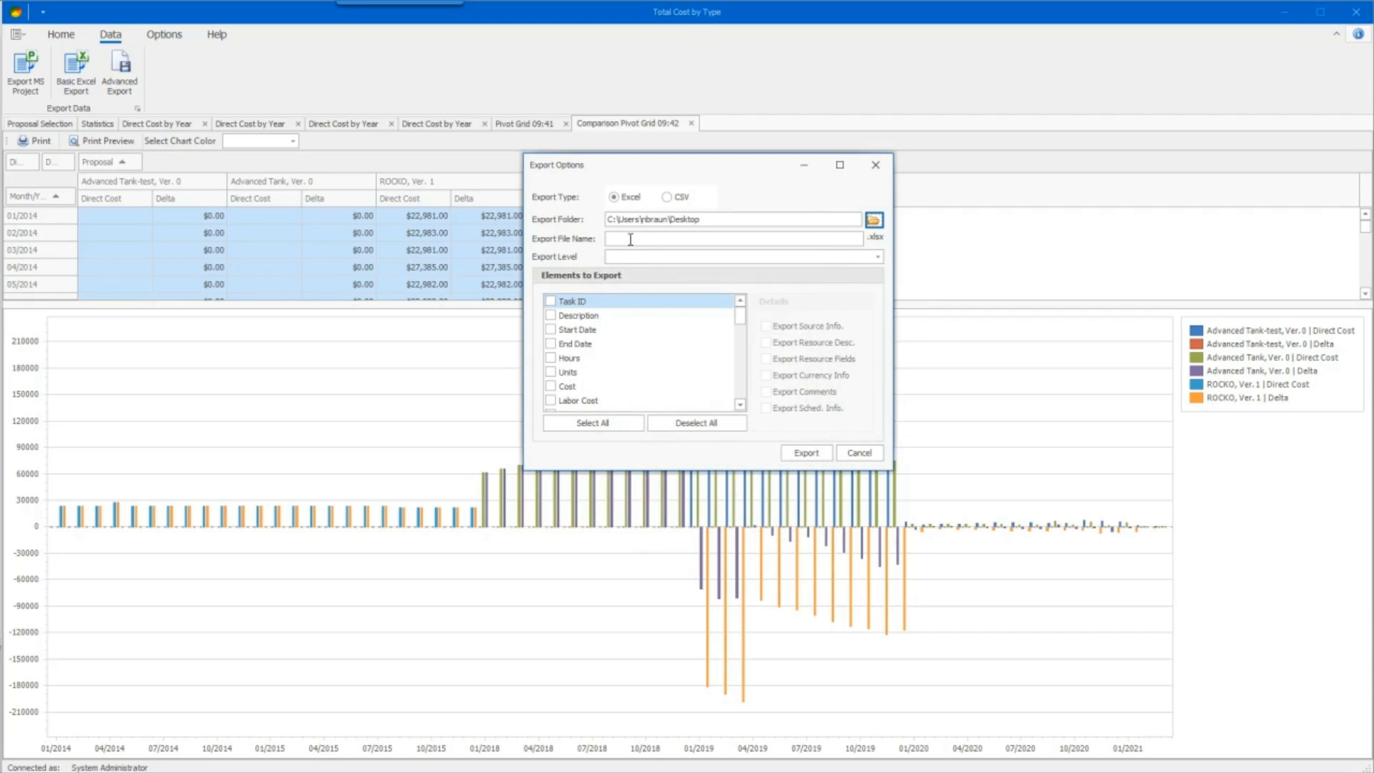
- Set the export to Task Level with Task ID, Description, Start Date and End Date as elements, and cancel the export
{"action": "left_click", "coordinate": [688, 257]}
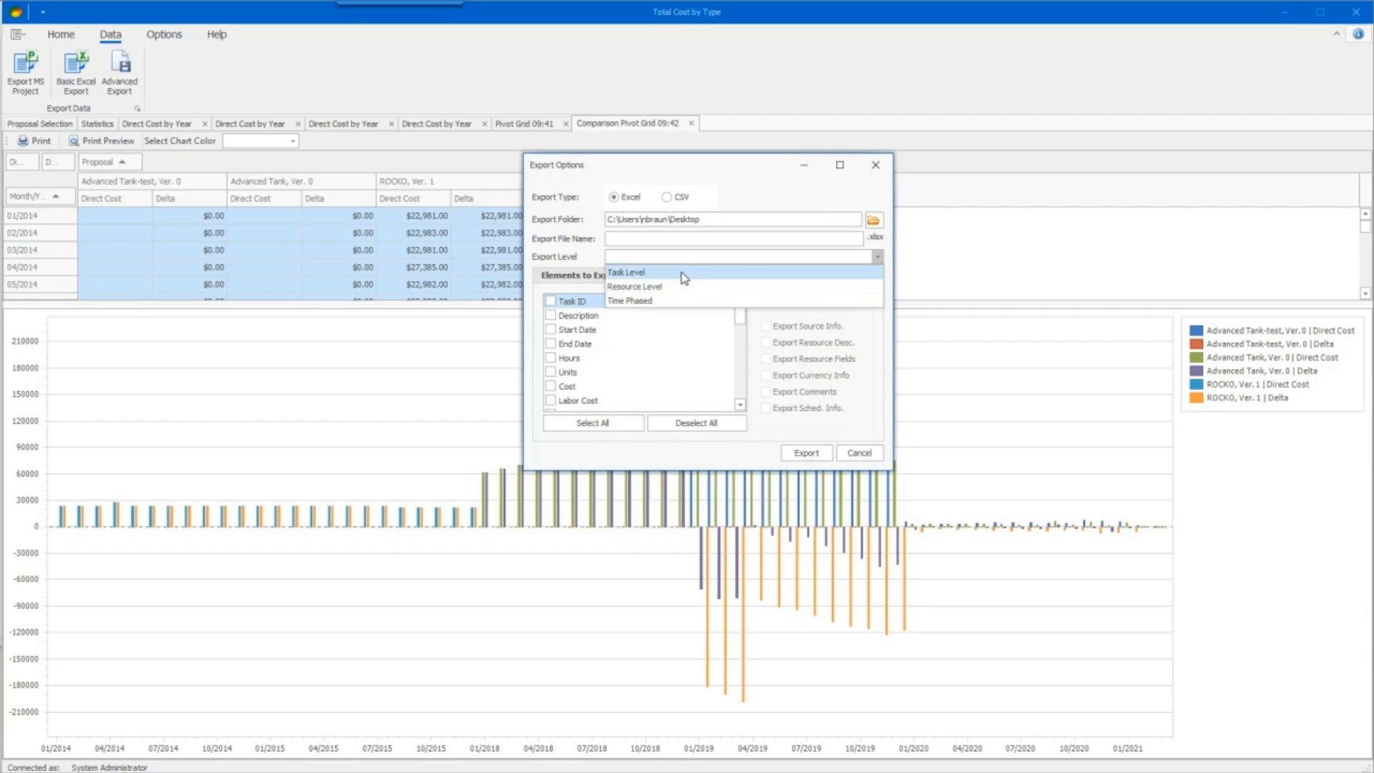
{"action": "left_click", "coordinate": [684, 273]}
{"action": "left_click", "coordinate": [556, 303]}
{"action": "left_click", "coordinate": [552, 316]}
{"action": "left_click", "coordinate": [552, 330]}
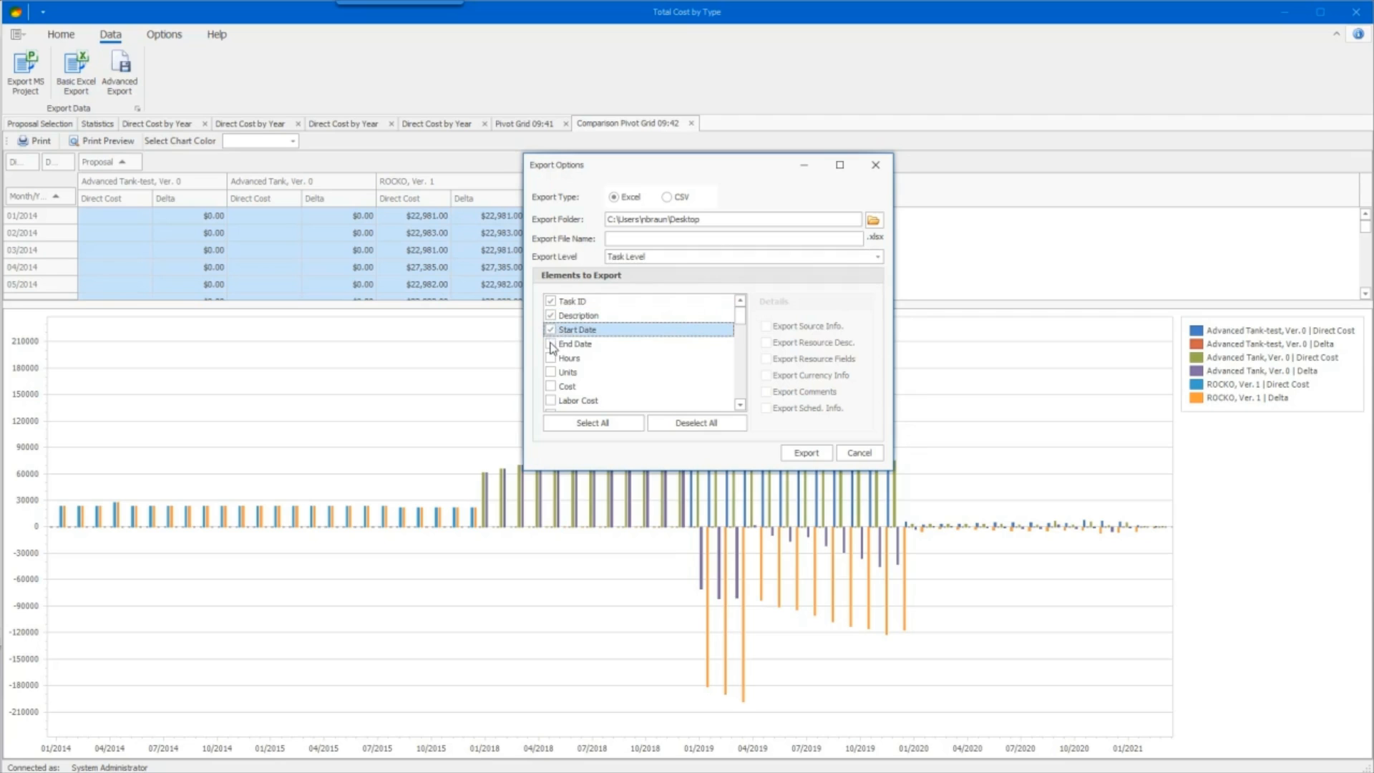
{"action": "left_click", "coordinate": [552, 345]}
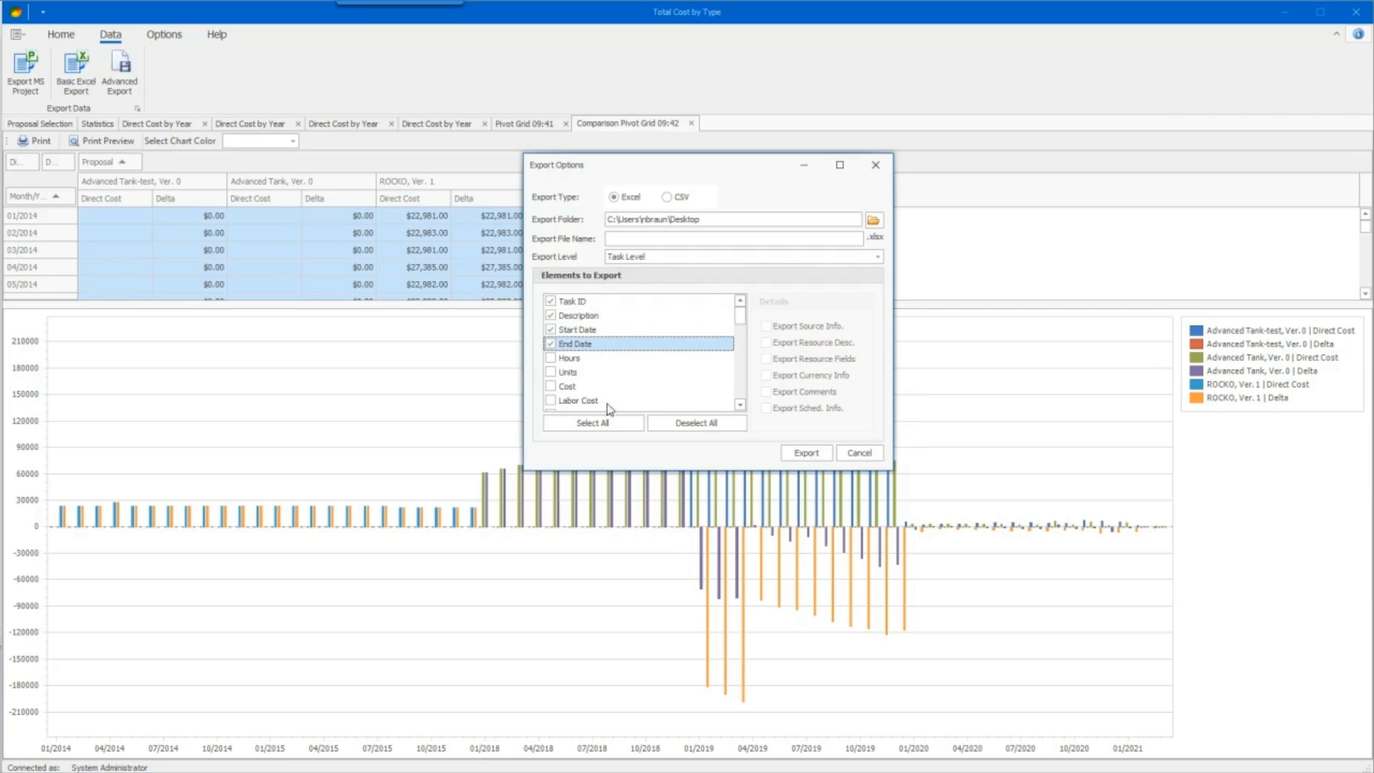
{"action": "left_click", "coordinate": [855, 452]}
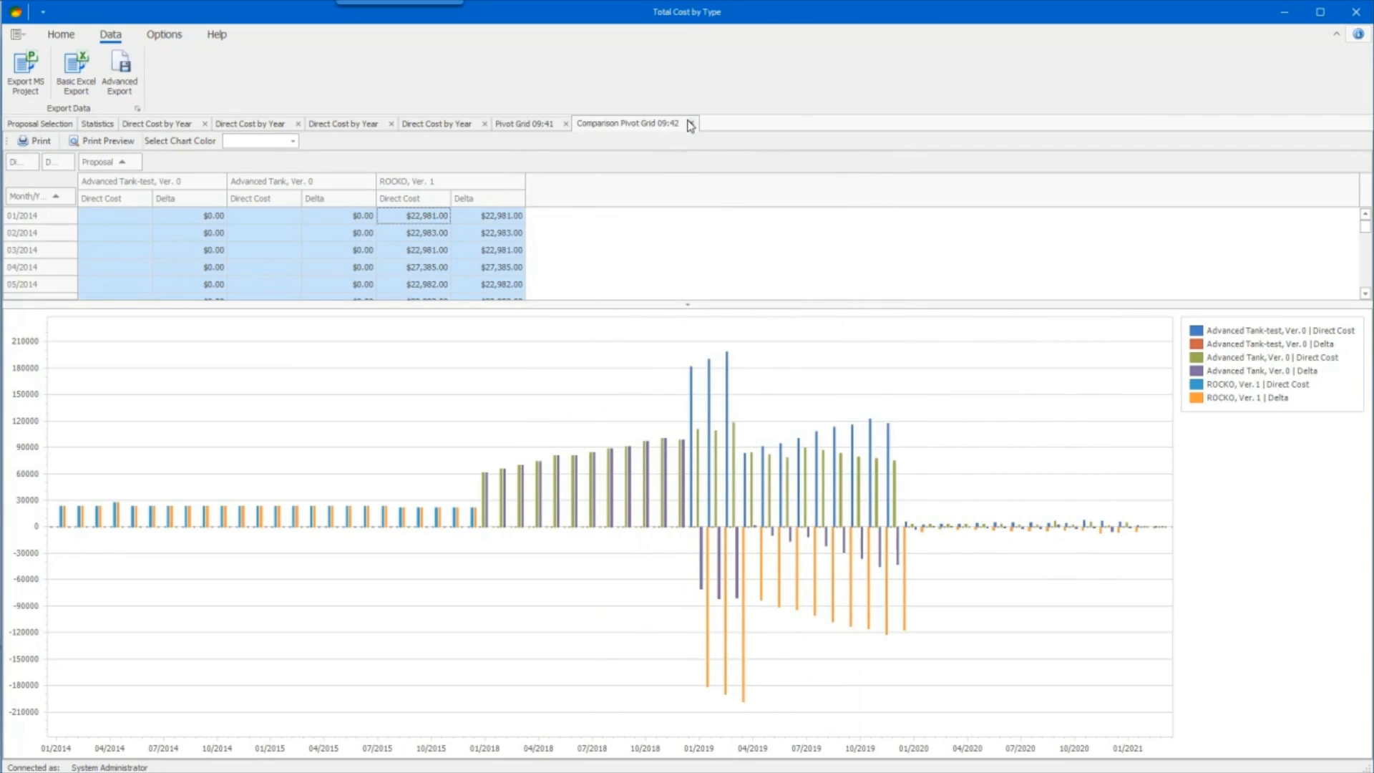
- Review the standard pivot grid, the Direct Cost by Year graphs and the statistics page created so far
{"action": "left_click", "coordinate": [510, 126]}
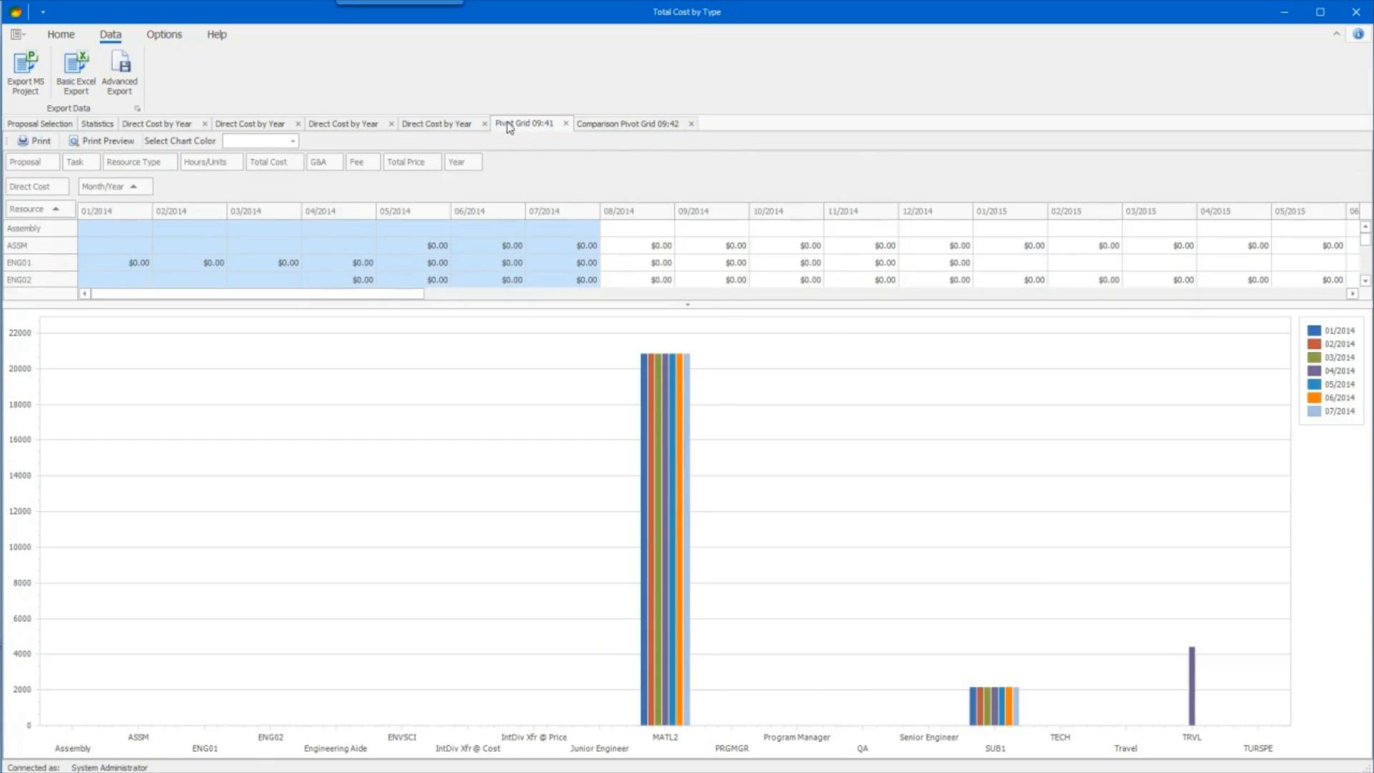
{"action": "left_click", "coordinate": [424, 127]}
{"action": "left_click", "coordinate": [256, 127]}
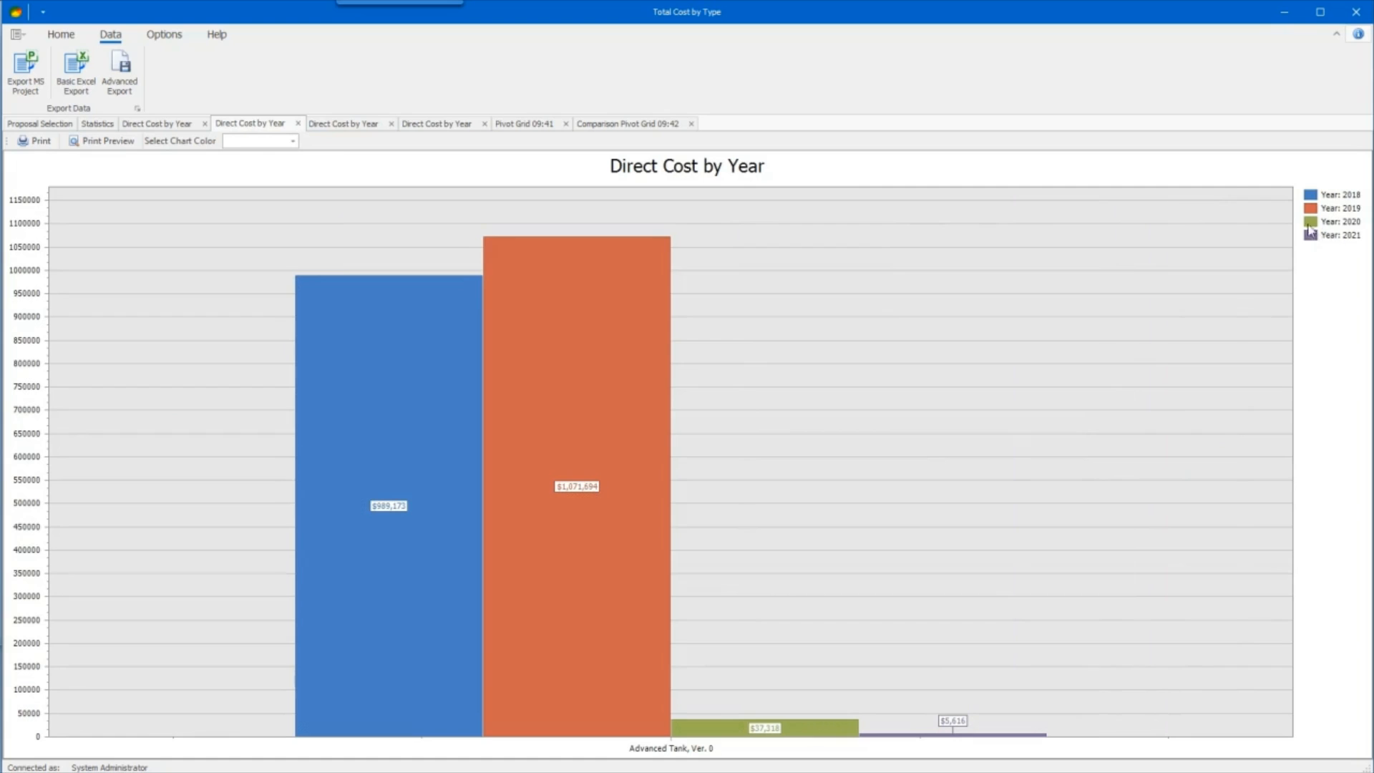
{"action": "left_click", "coordinate": [184, 129]}
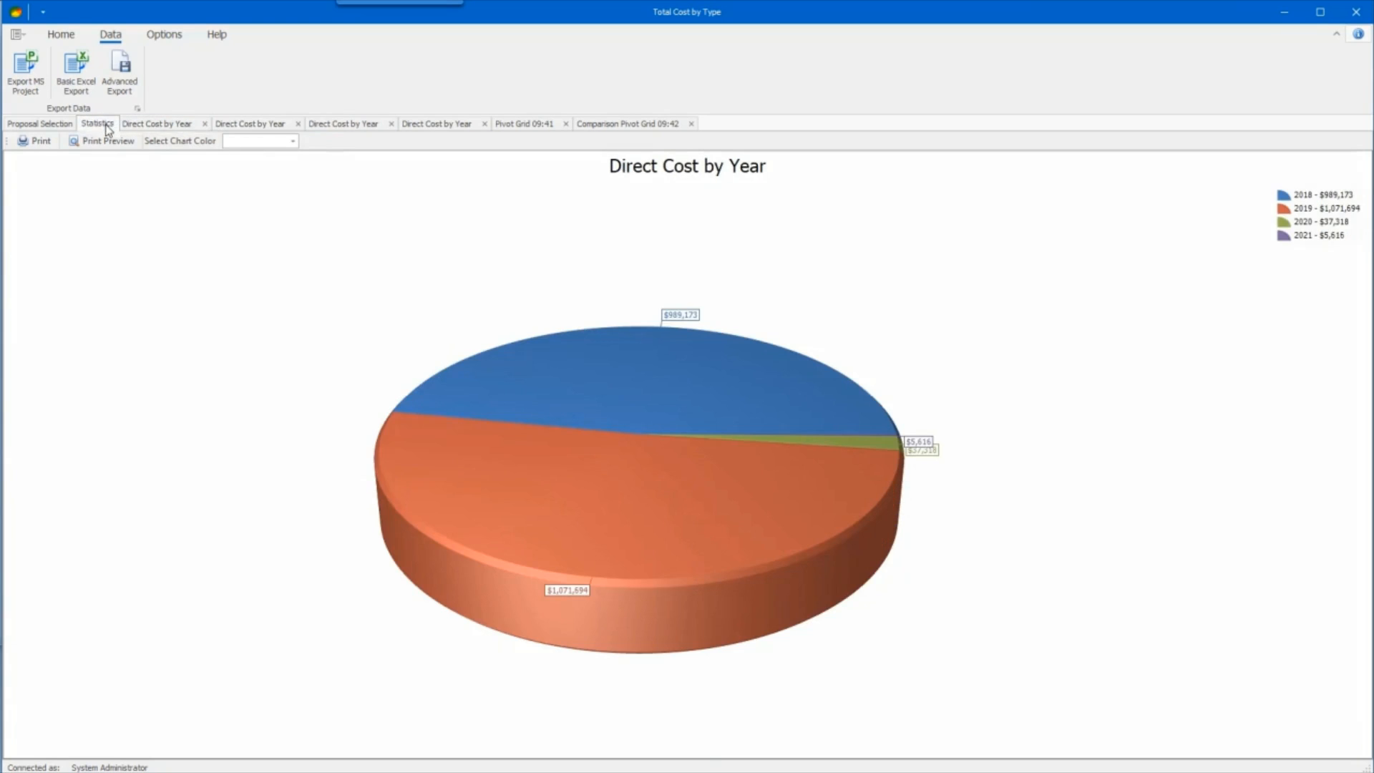
{"action": "left_click", "coordinate": [98, 127]}
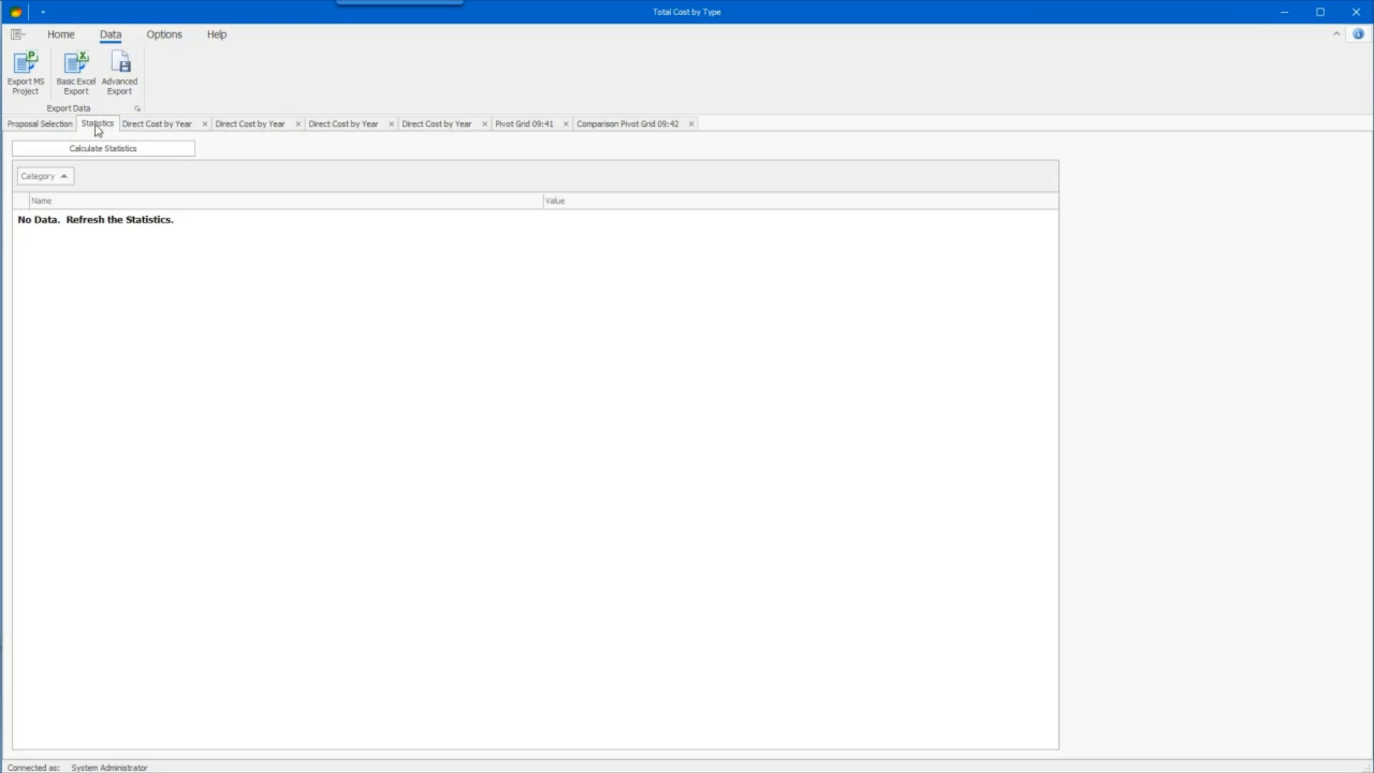
- Add Report Development (Prime) version 0, Advanced Tank version test and Advanced Tank-test version 5 to the proposal selection
{"action": "left_click", "coordinate": [55, 127]}
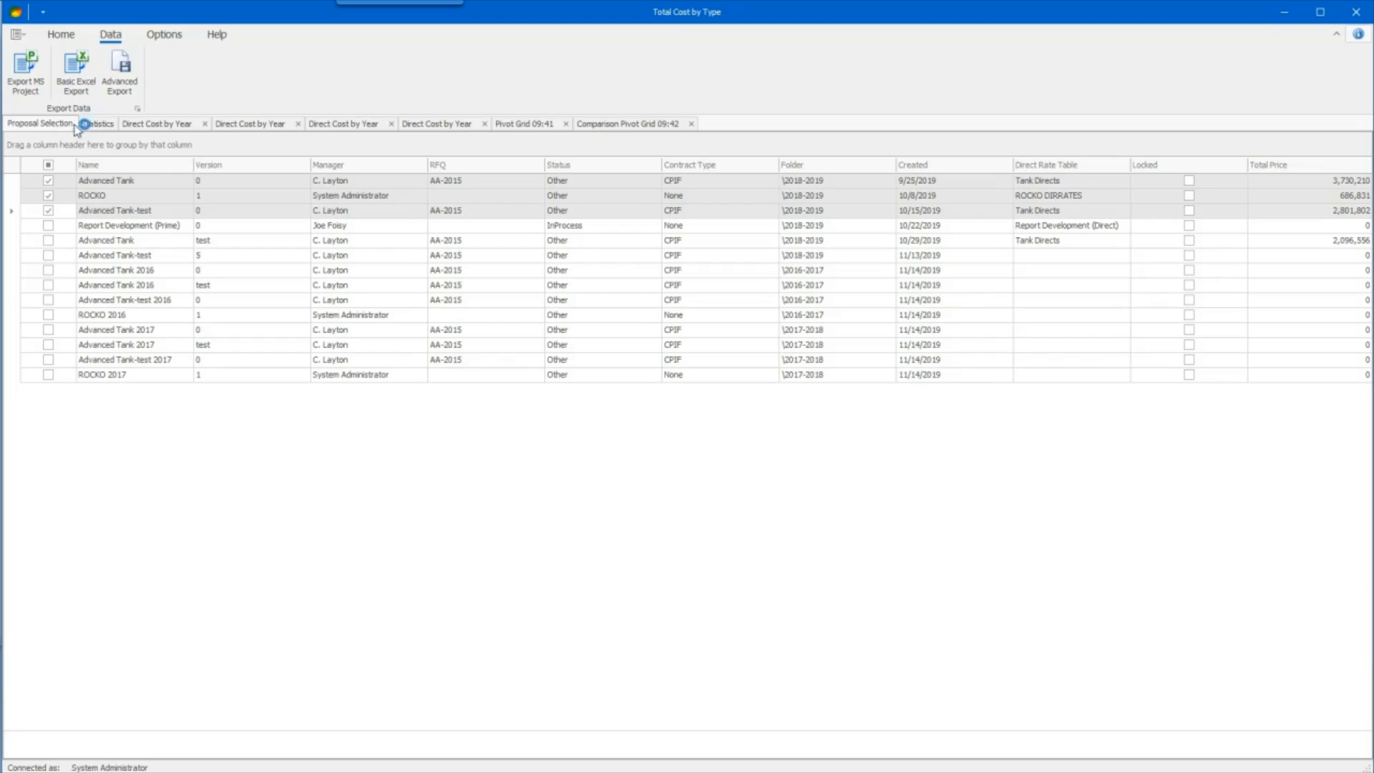
{"action": "left_click", "coordinate": [50, 225]}
{"action": "left_click", "coordinate": [50, 241]}
{"action": "left_click", "coordinate": [53, 255]}
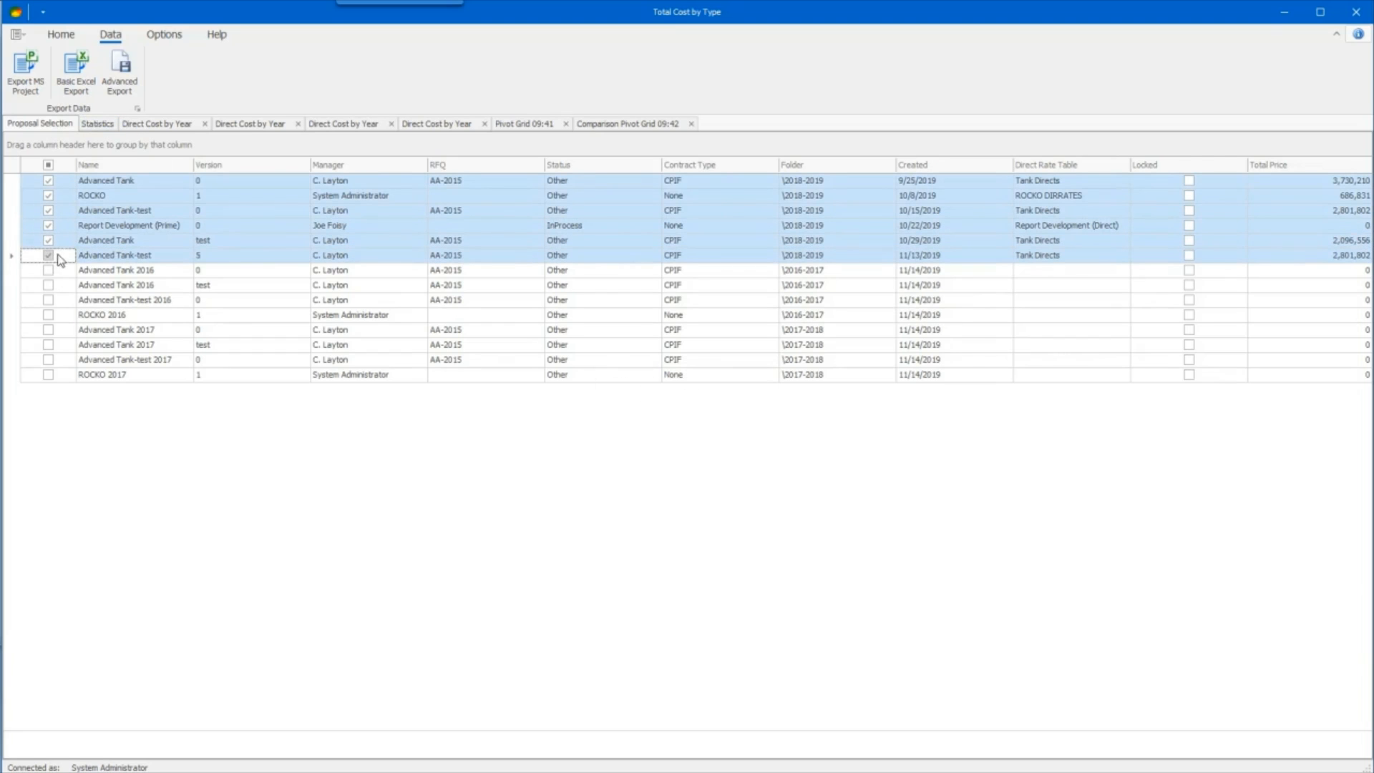